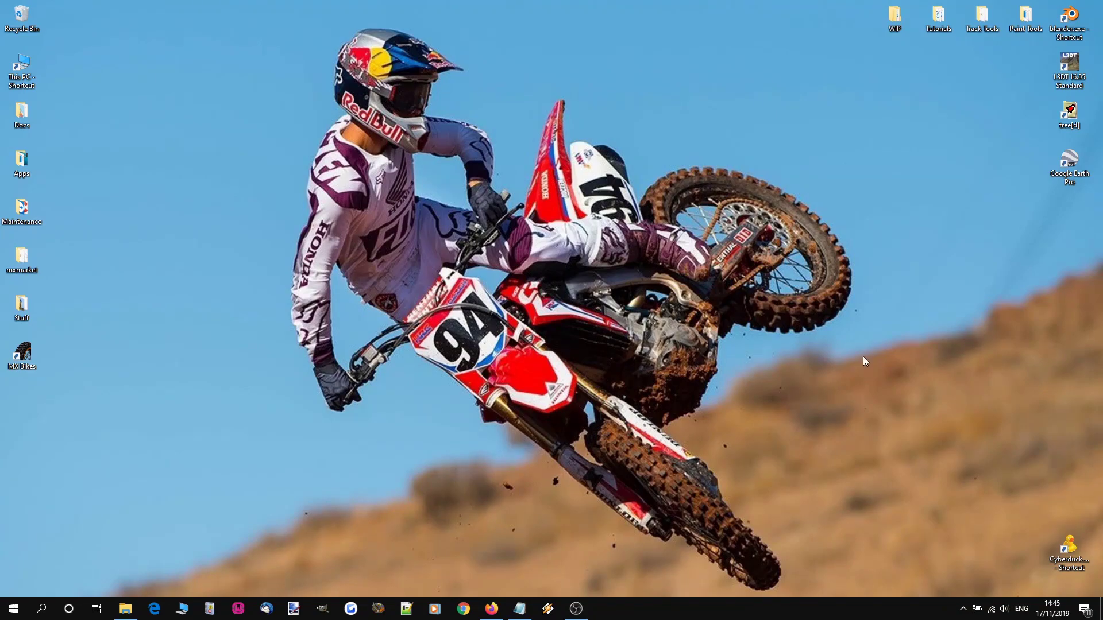
In Firefox, view the GIMP, Google Earth and L3DT tabs, ending on the Blender 2.80 download page.
click(493, 609)
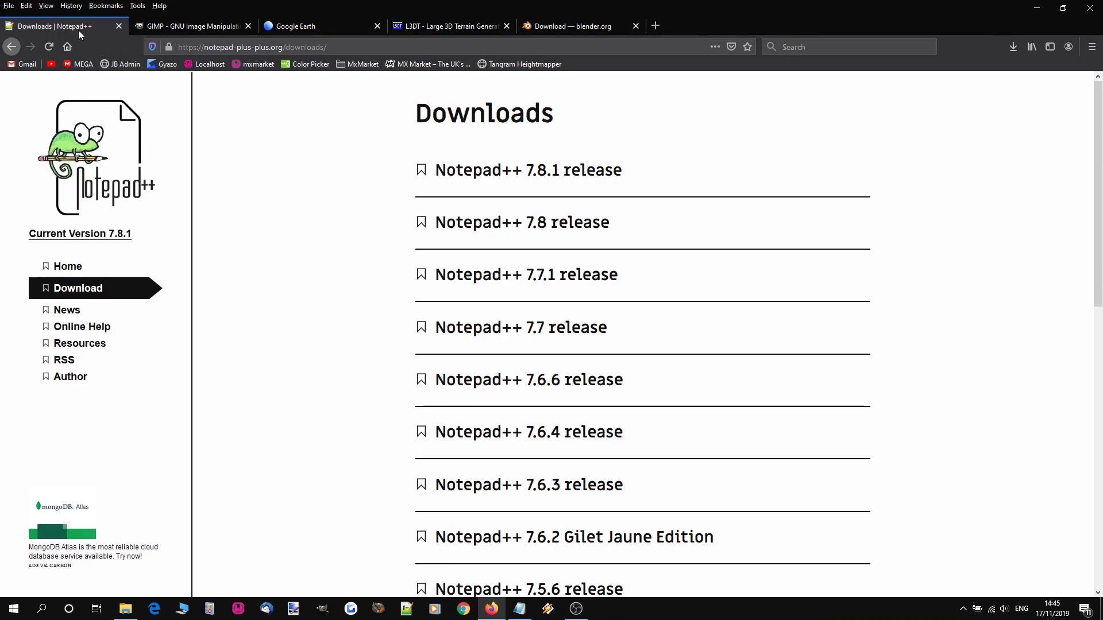
click(197, 30)
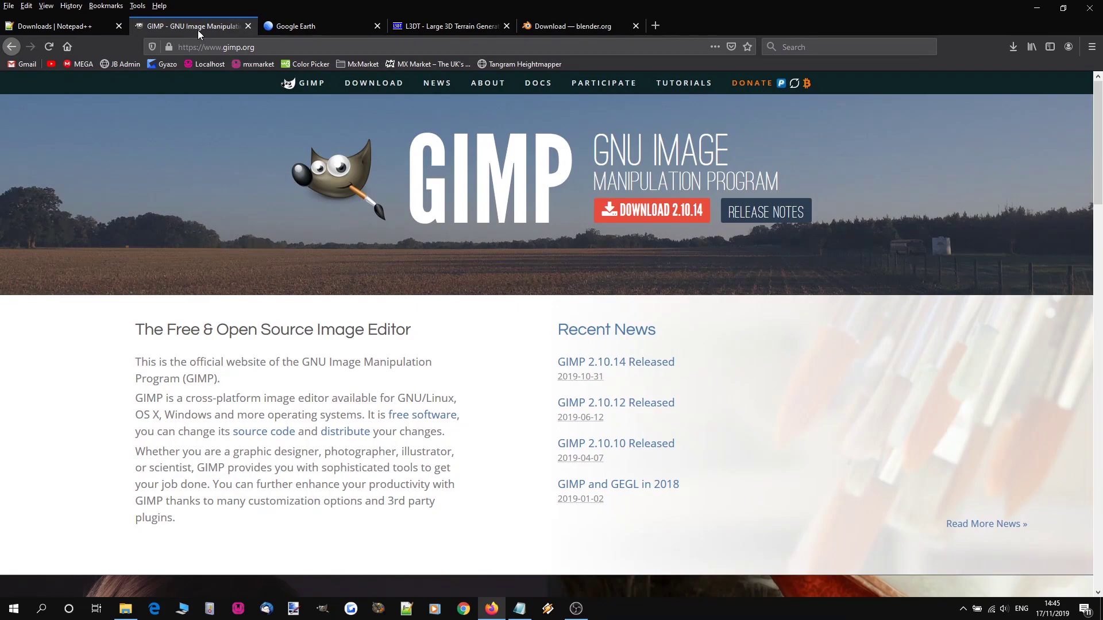
click(333, 27)
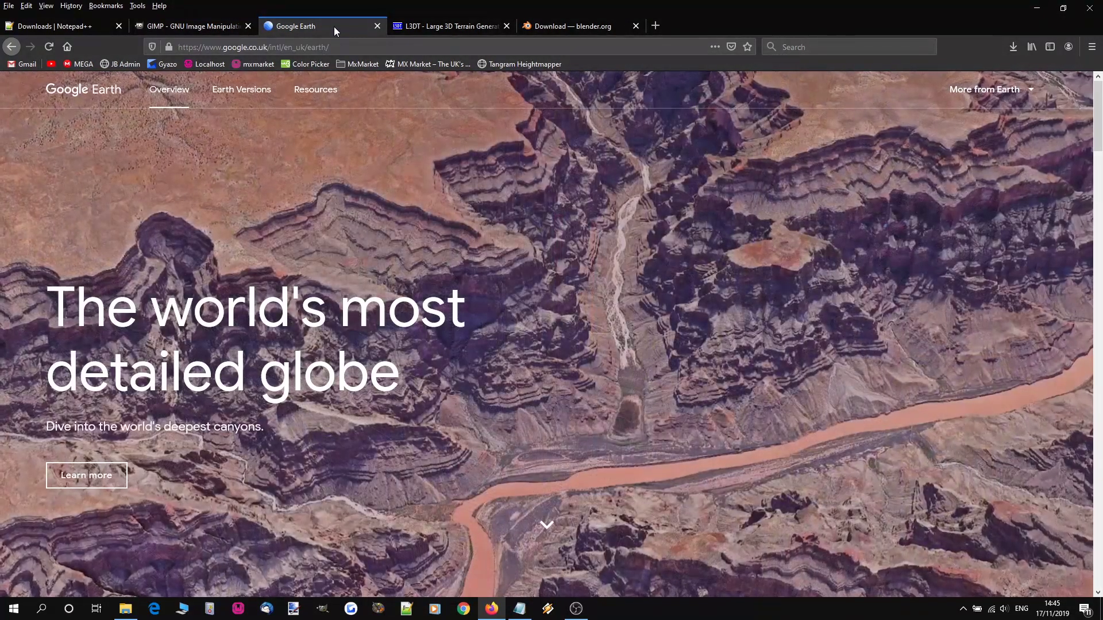
click(448, 24)
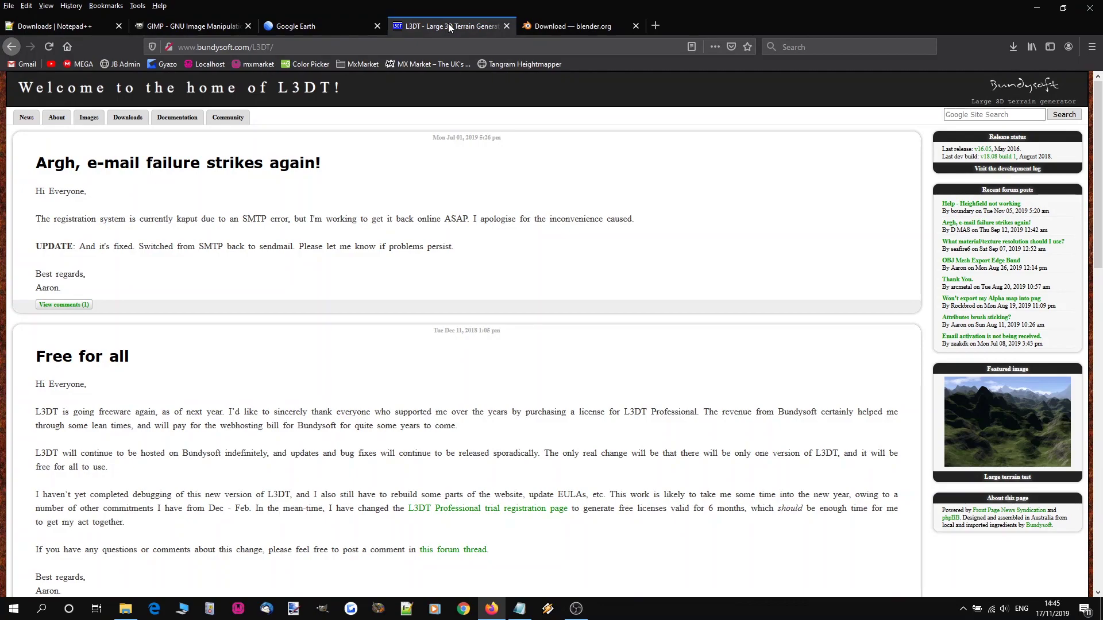
click(570, 27)
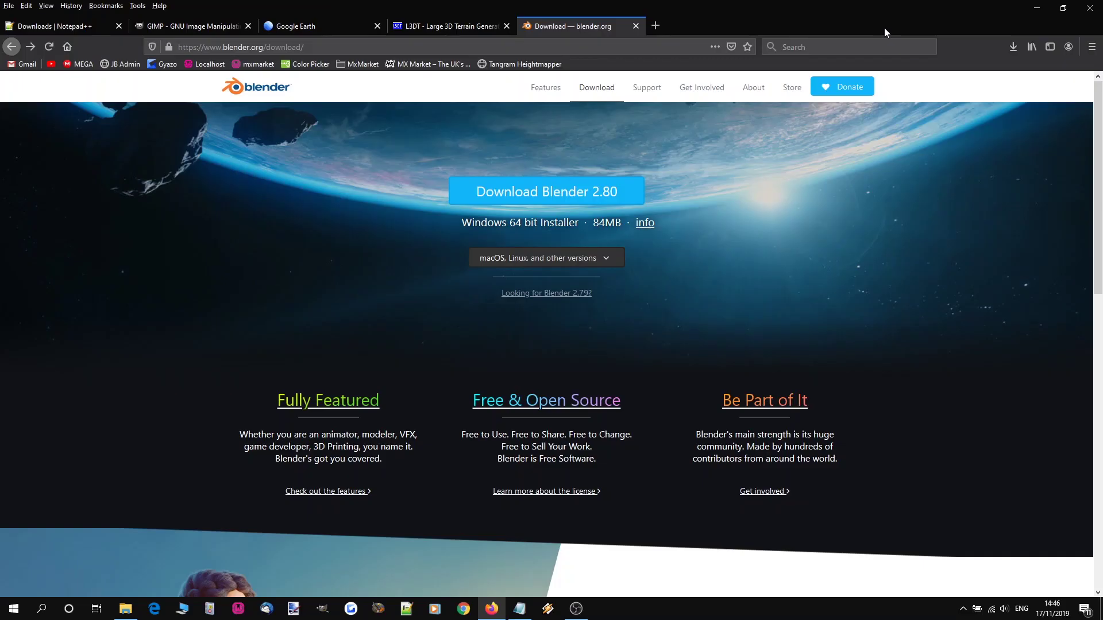
From the bookmarked MX Bikes forum, open Track Editing's Tools & Docs topic and download mxb_track_example.zip.
click(655, 25)
click(106, 5)
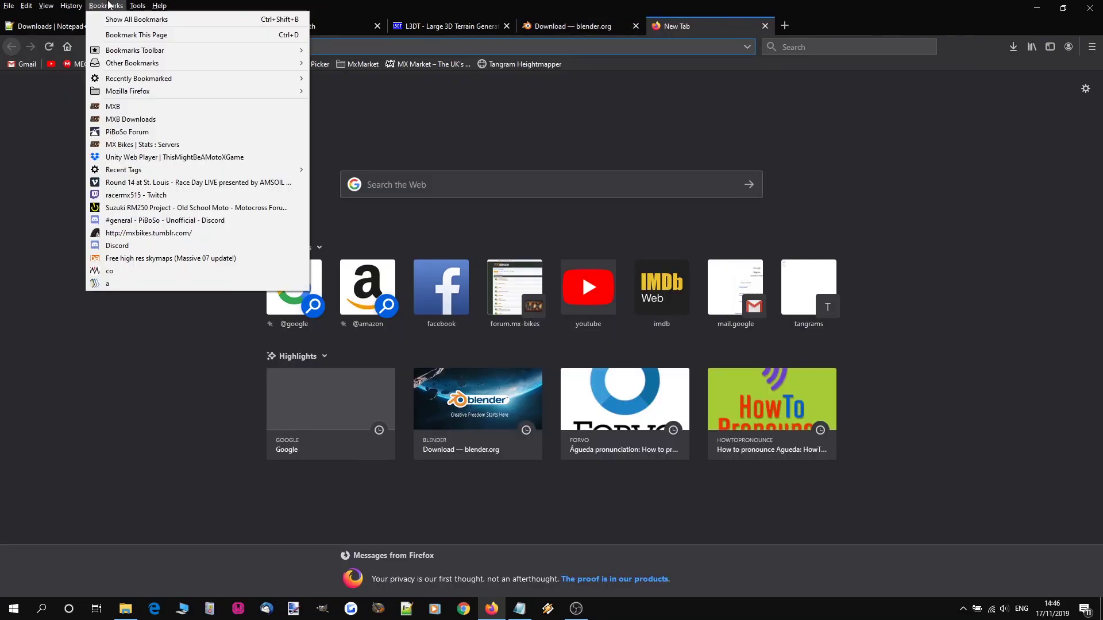
click(122, 109)
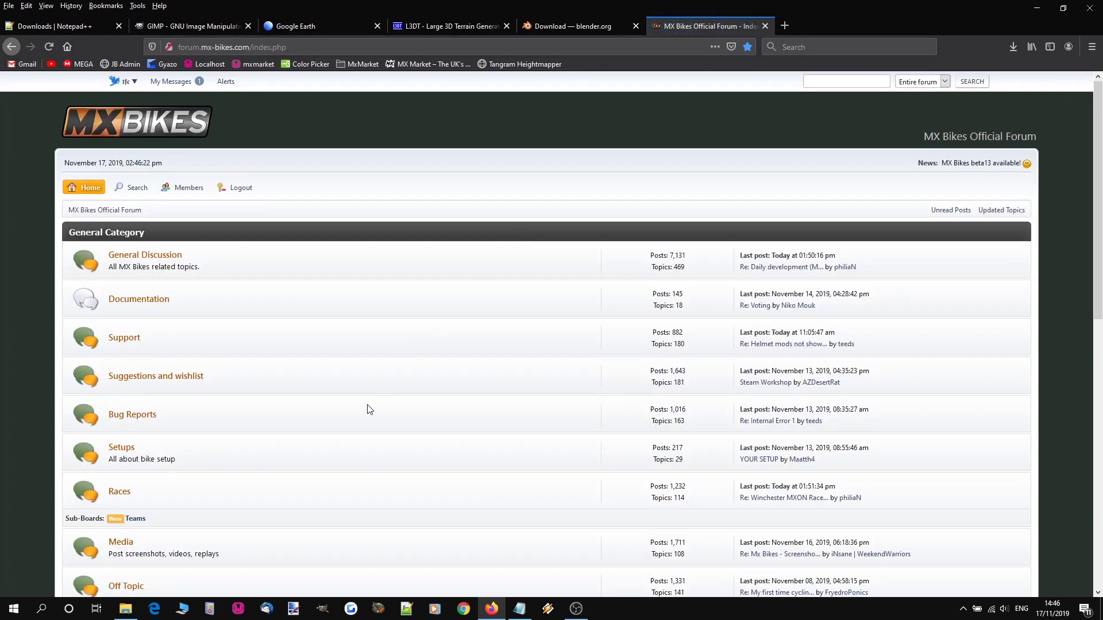
scroll(369, 409, down, 5)
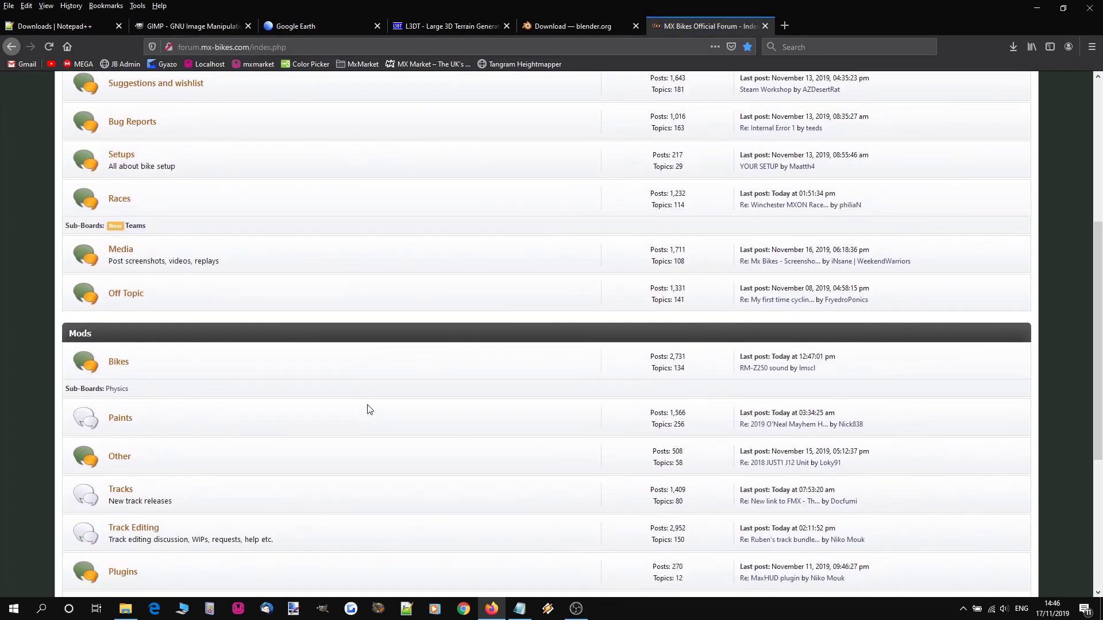
click(138, 527)
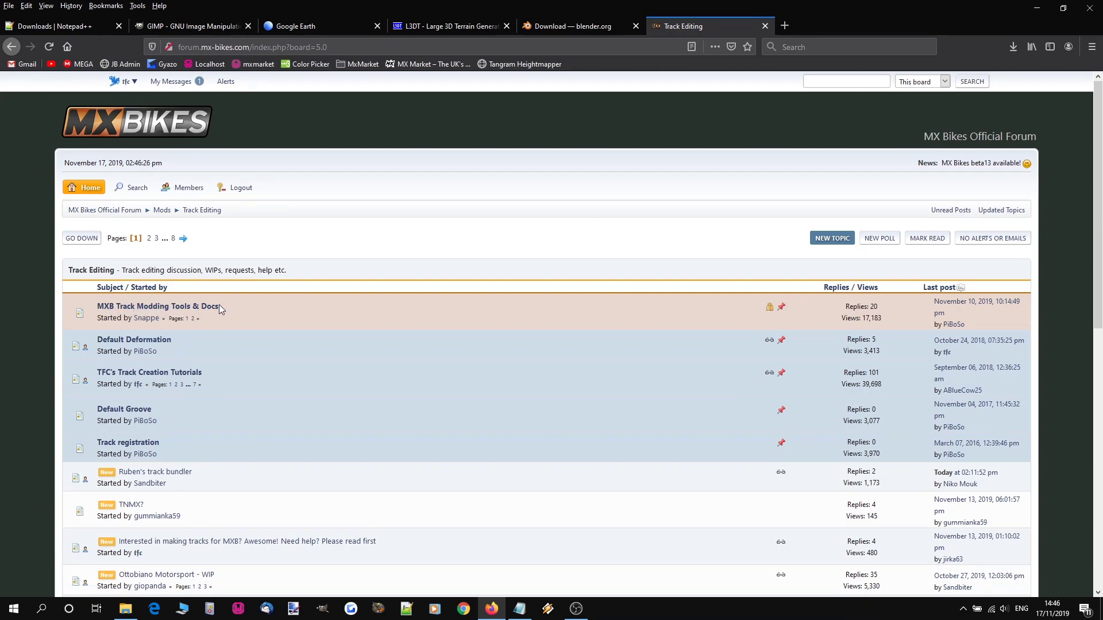
click(203, 308)
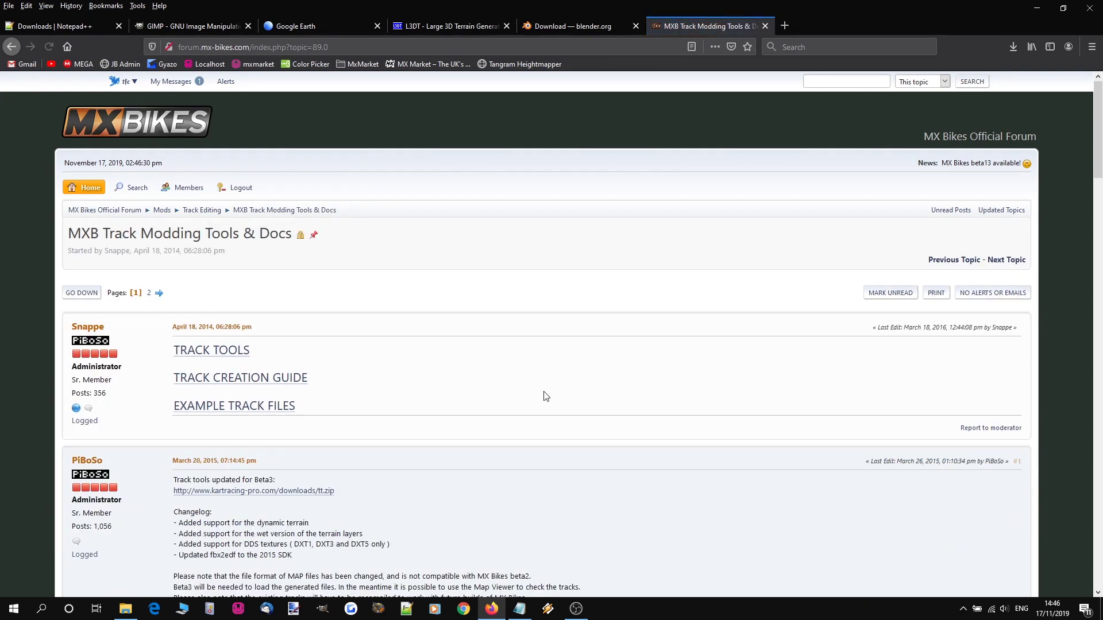
scroll(577, 359, down, 2)
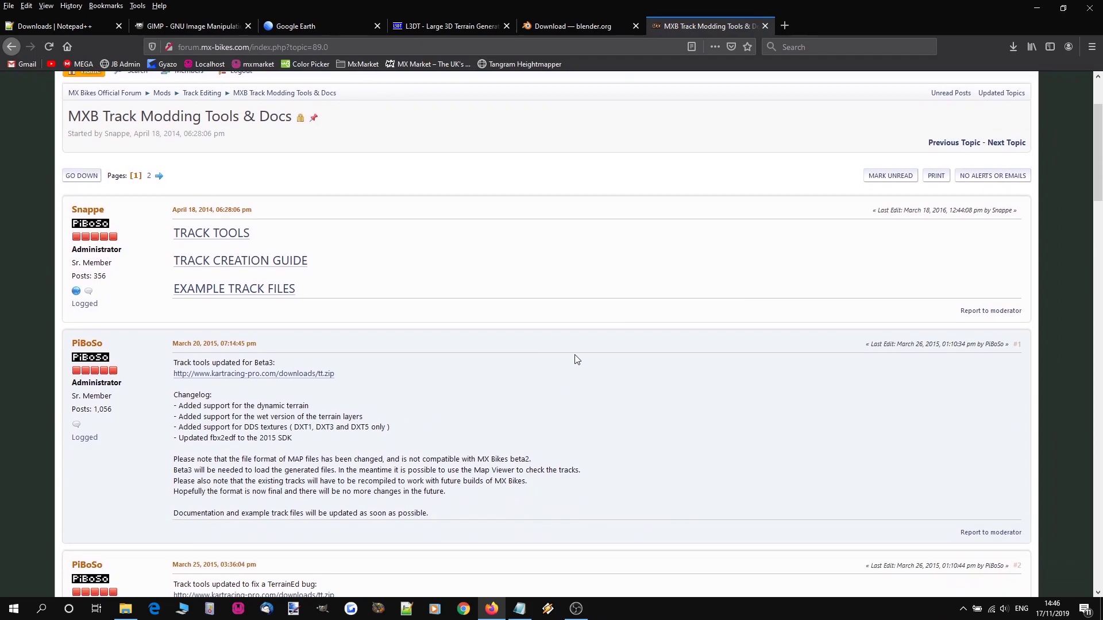
click(241, 290)
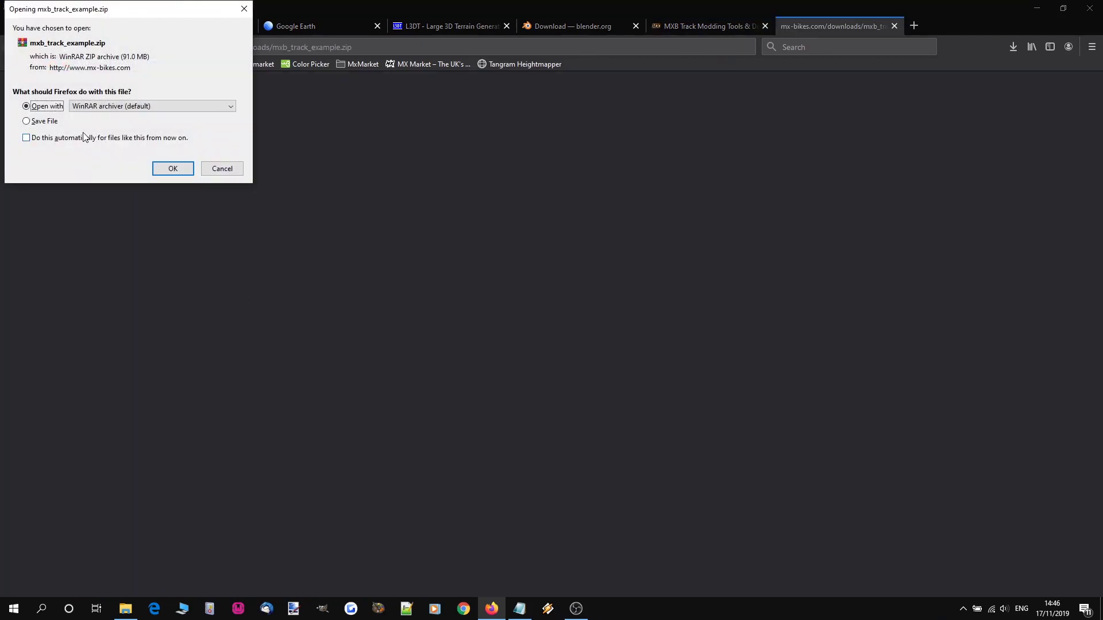
Save mxb_track_example.zip to disk, then download tt.zip and open it in WinRAR.
click(49, 123)
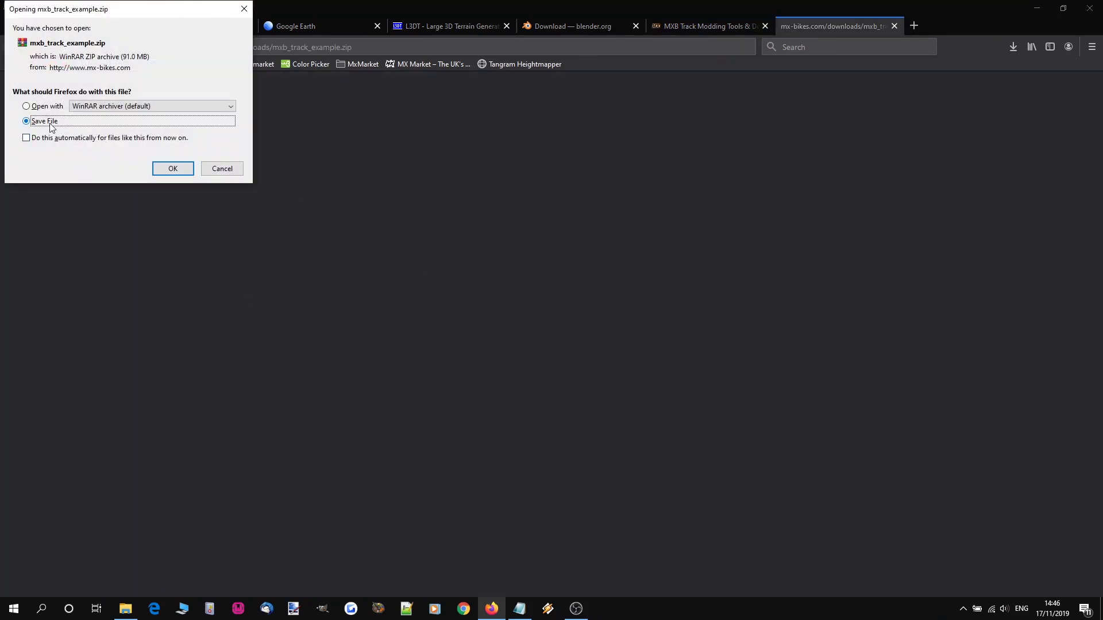
click(183, 172)
click(714, 25)
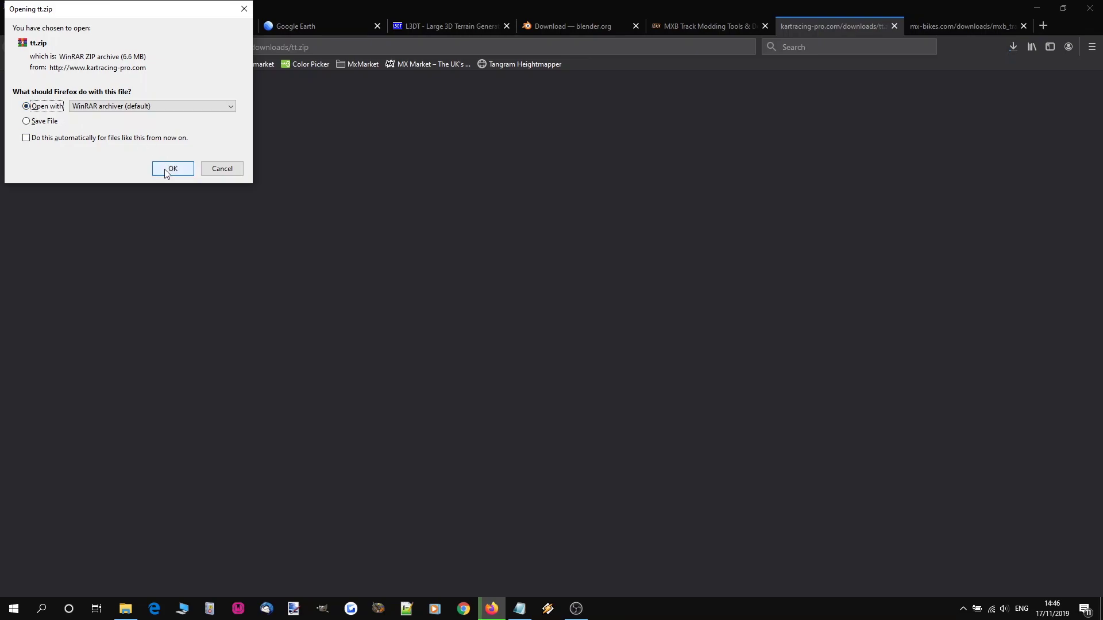
click(171, 169)
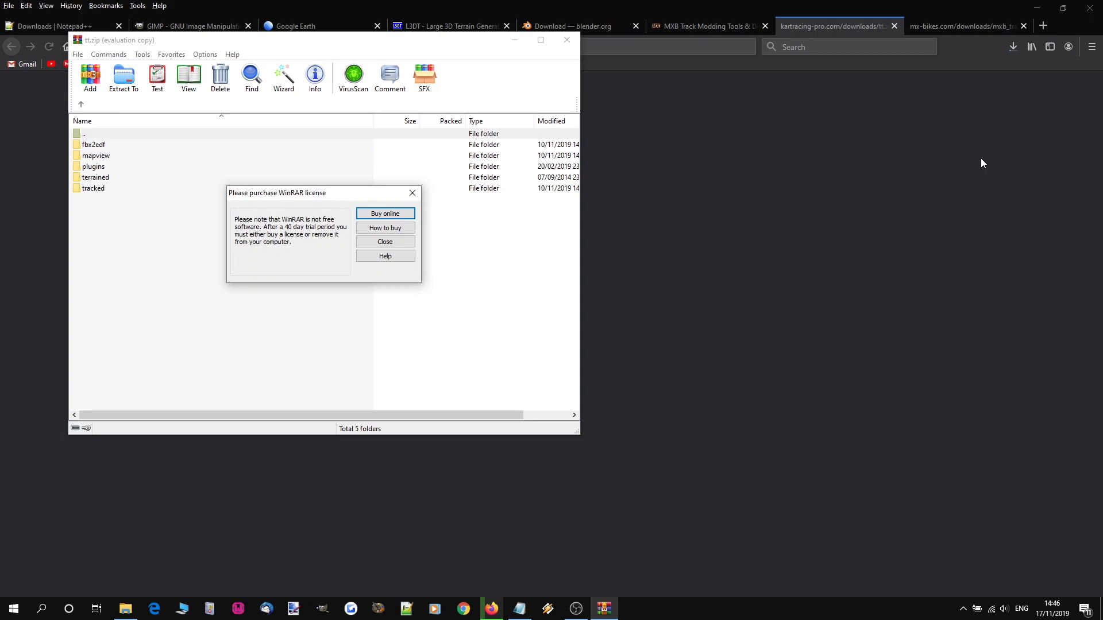
Open the example zip from recent downloads and create a desktop folder named testtrack.
click(386, 241)
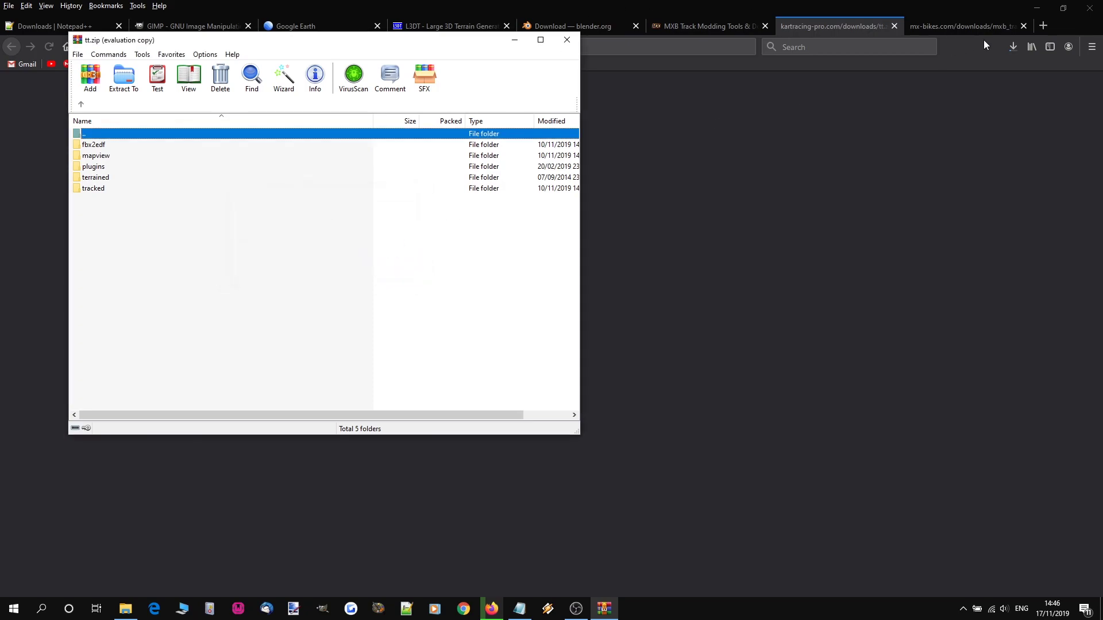
click(1012, 46)
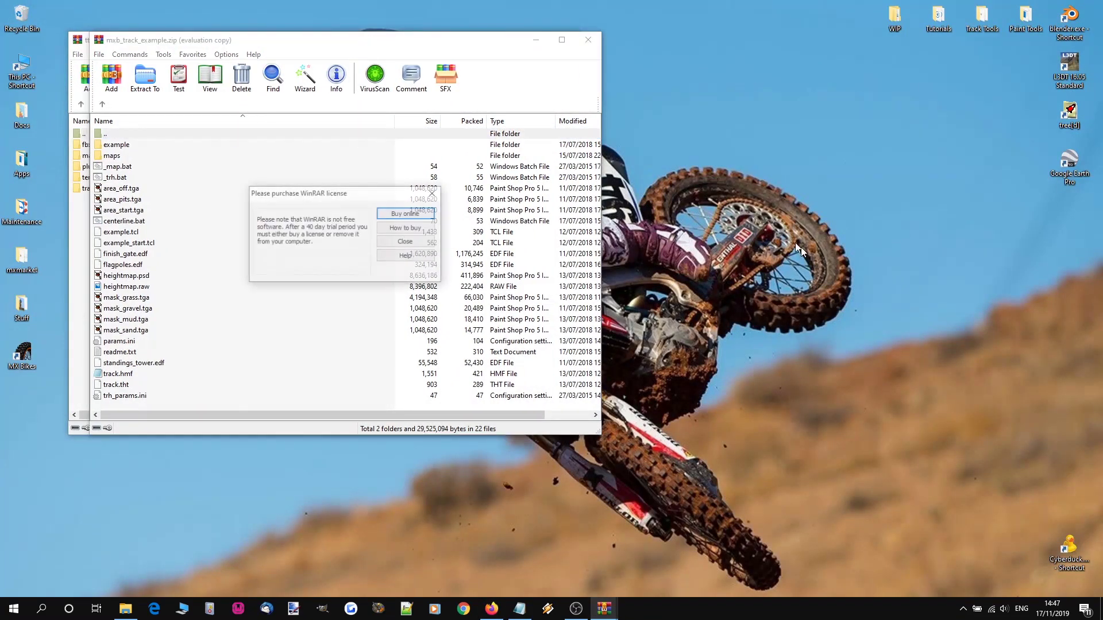
right_click(811, 257)
click(420, 242)
right_click(881, 216)
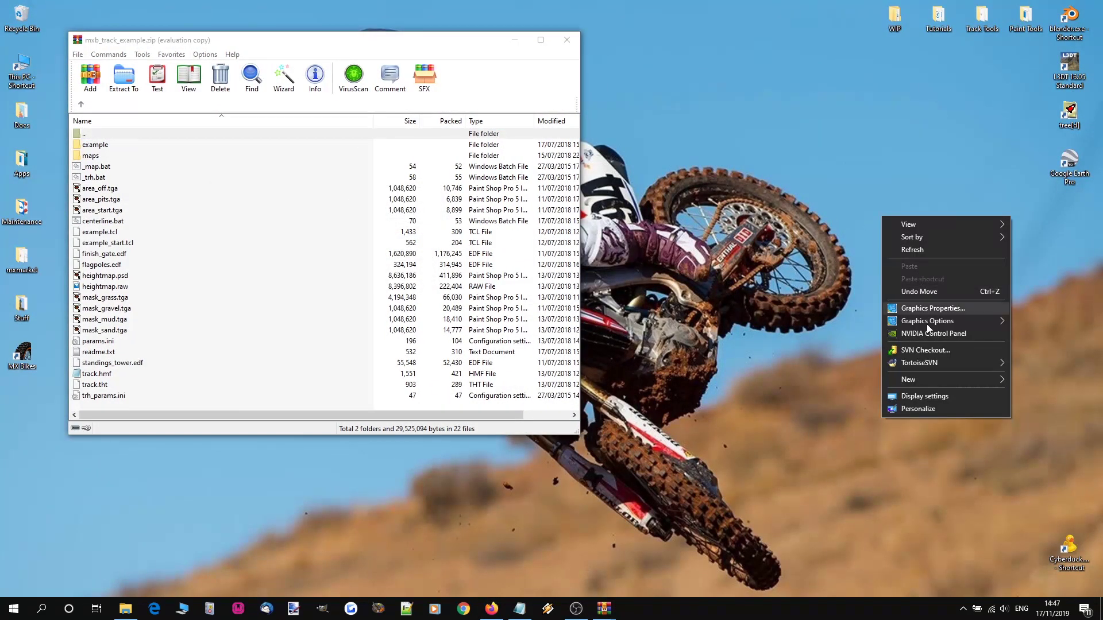
mouse_move(926, 378)
click(773, 382)
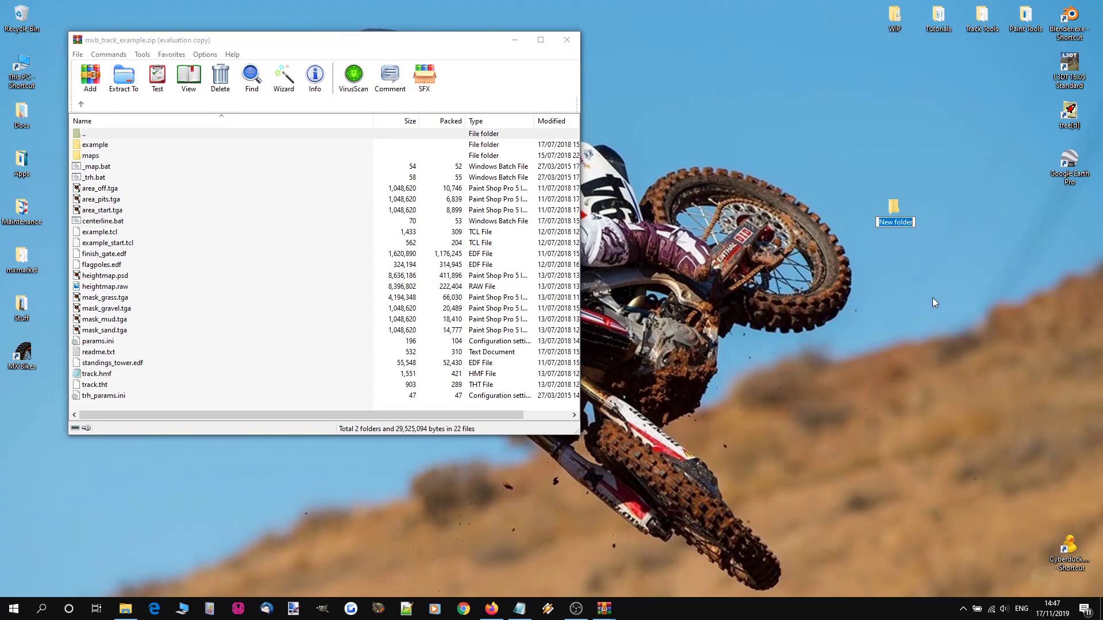
text(testtrack)
key(Return)
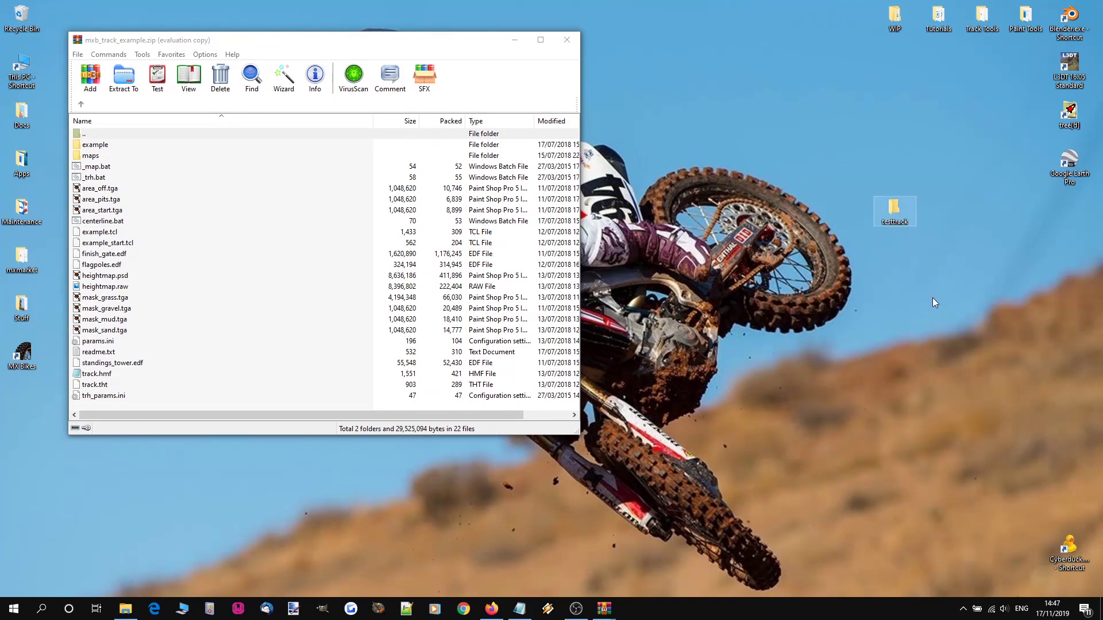
Extract all mxb_track_example.zip contents into the testtrack folder and close the archive.
click(100, 145)
scroll(97, 336, right, 2)
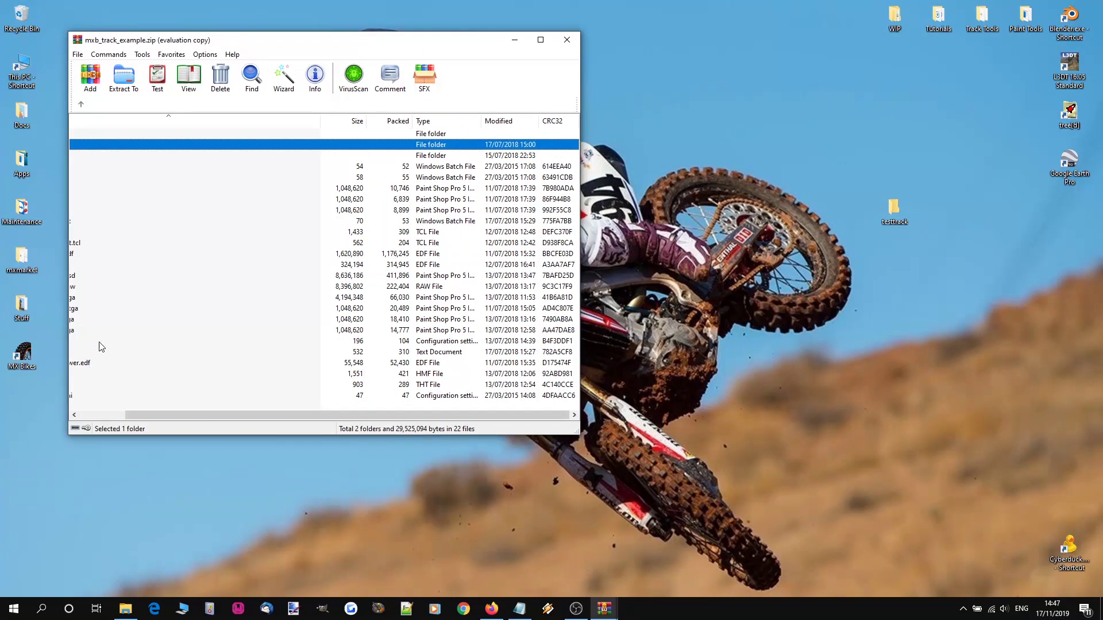
scroll(101, 347, left, 2)
key(ctrl+a)
drag(94, 146, 894, 211)
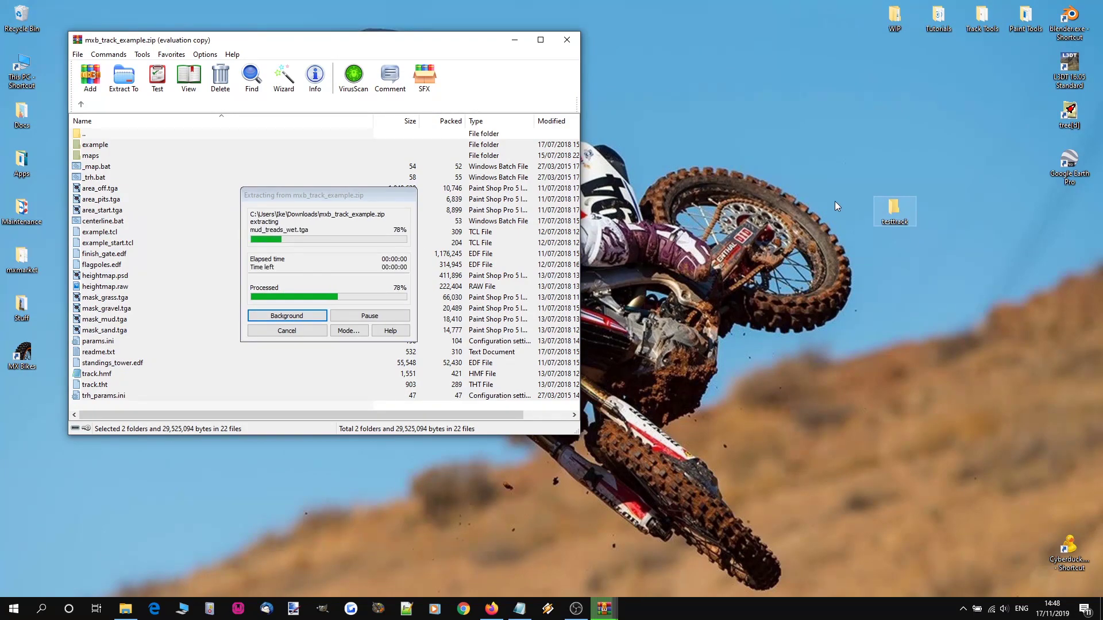
click(567, 40)
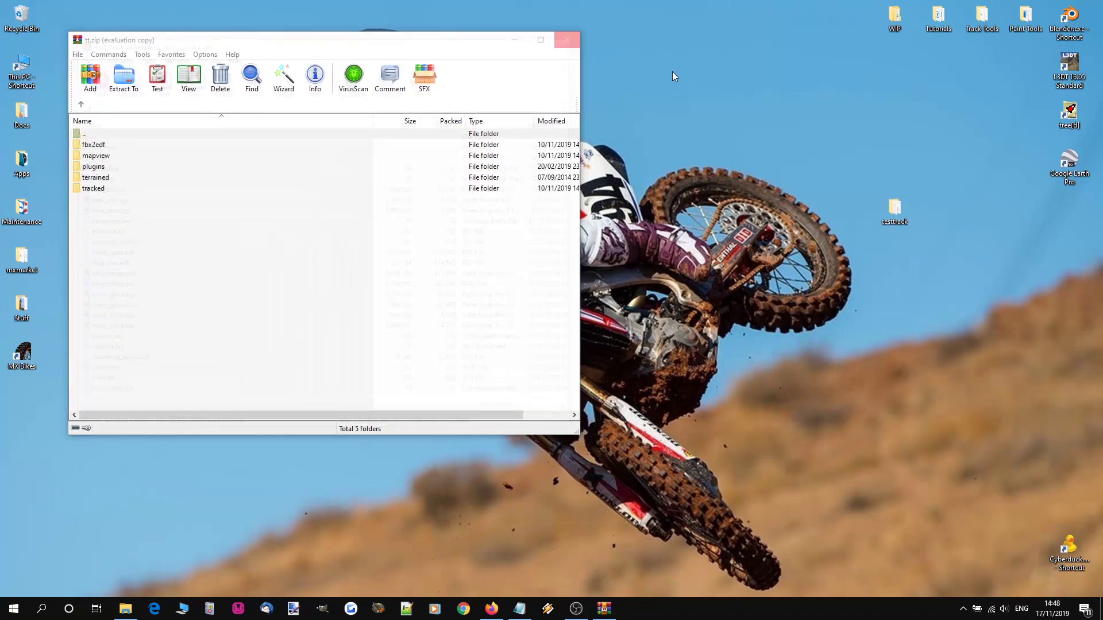
Open the testtrack folder and its readme.txt in Notepad, arranging the windows side by side.
double_click(896, 208)
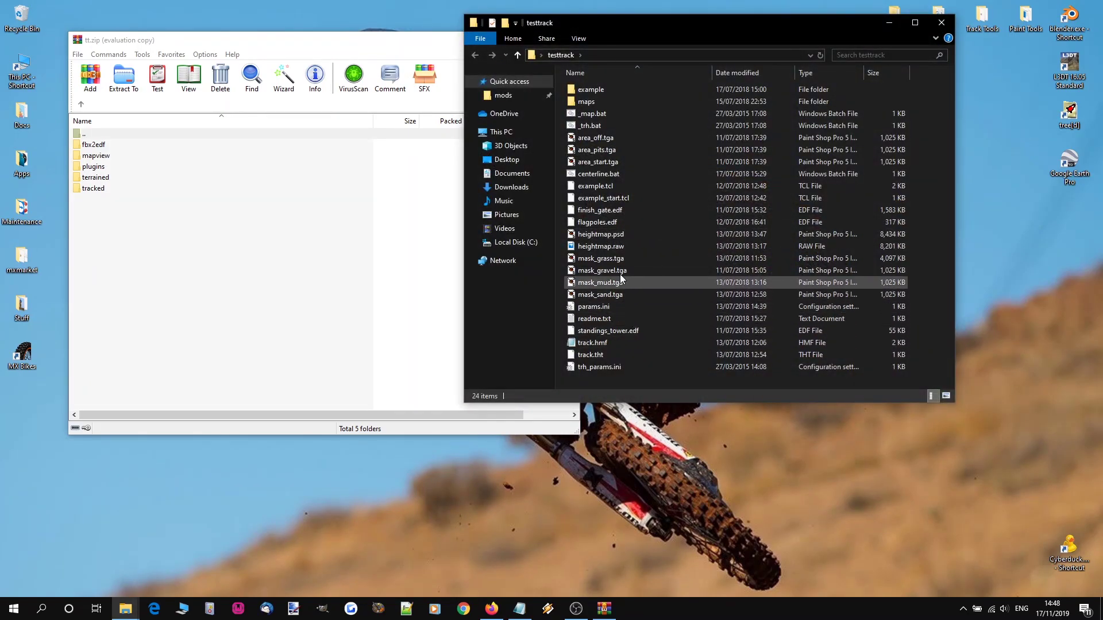
double_click(603, 321)
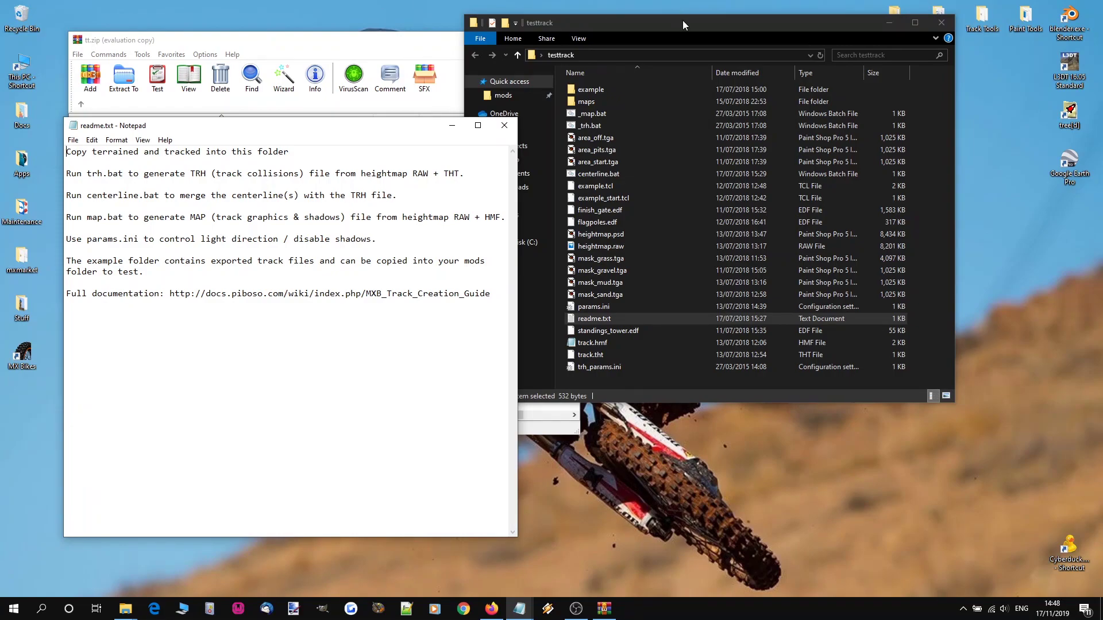
drag(683, 22, 780, 45)
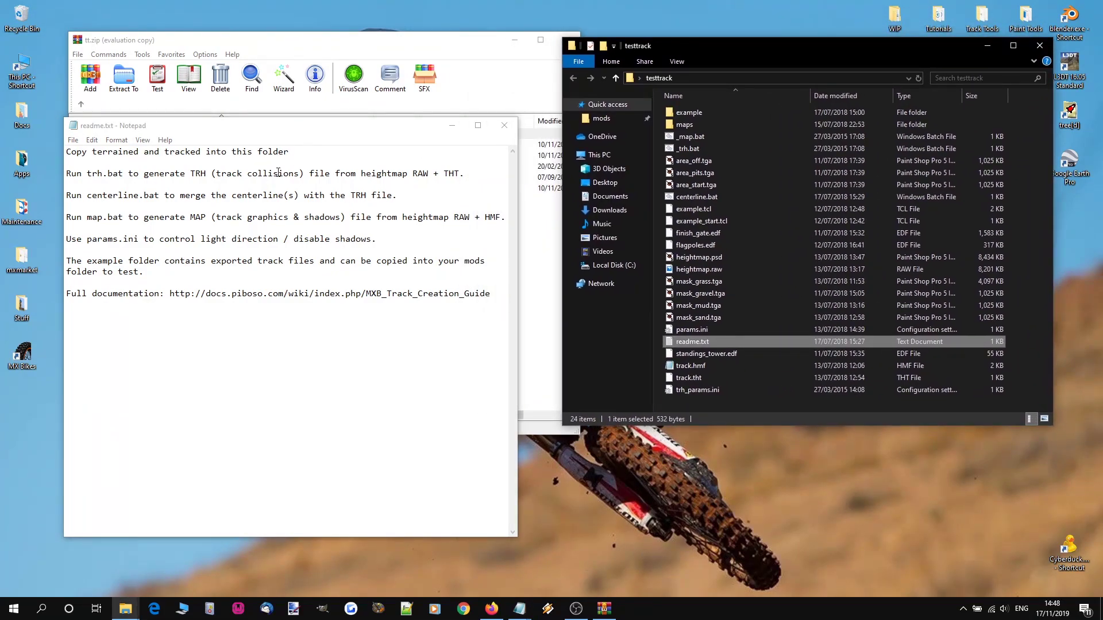
drag(305, 157, 23, 161)
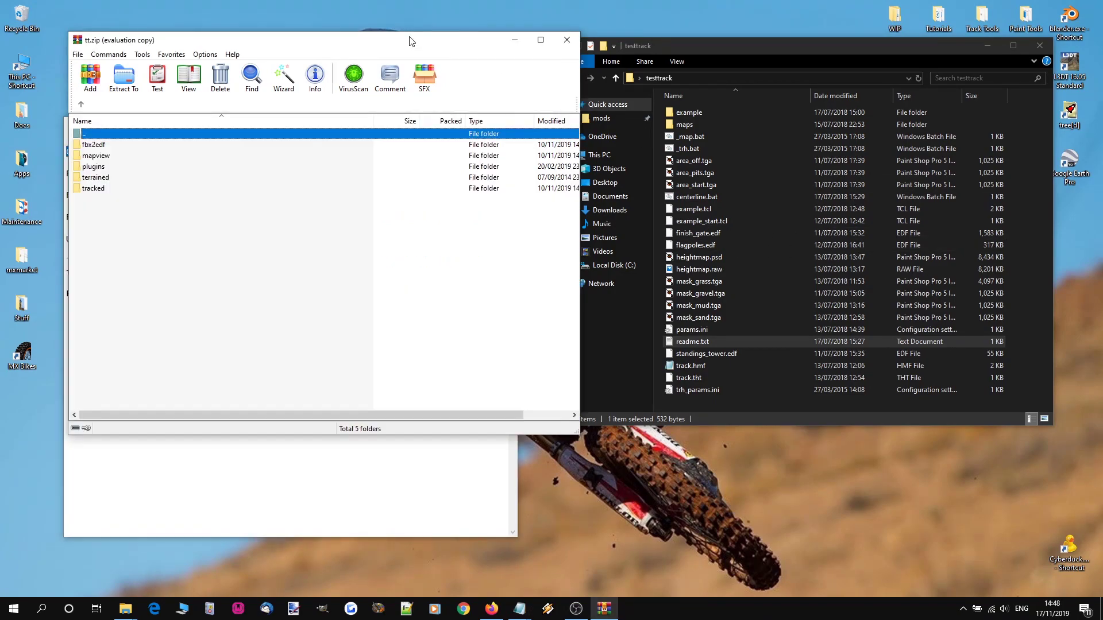
Copy arial.fnt, tracked.exe, terrained.exe and mapview.exe from tt.zip into testtrack.
double_click(85, 188)
drag(115, 183, 776, 284)
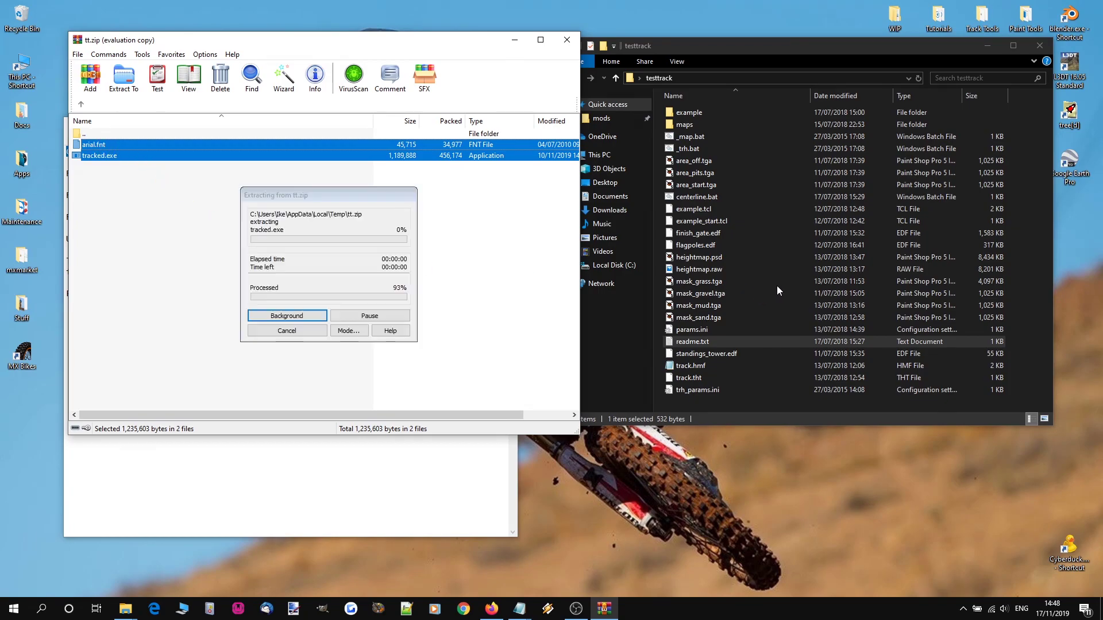
double_click(100, 134)
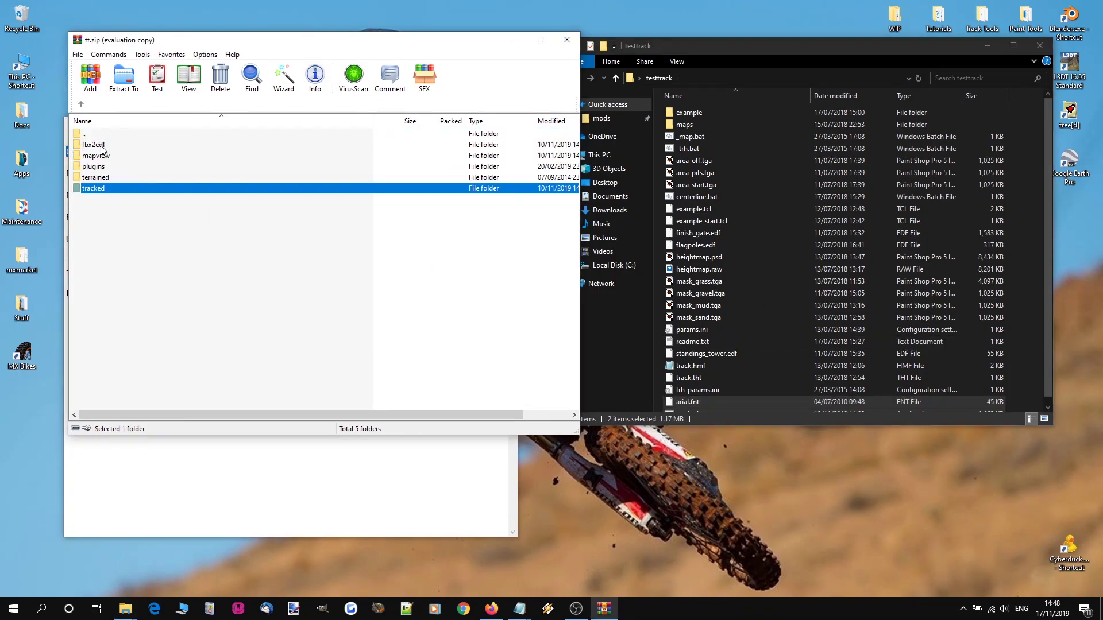
double_click(106, 176)
drag(102, 146, 797, 253)
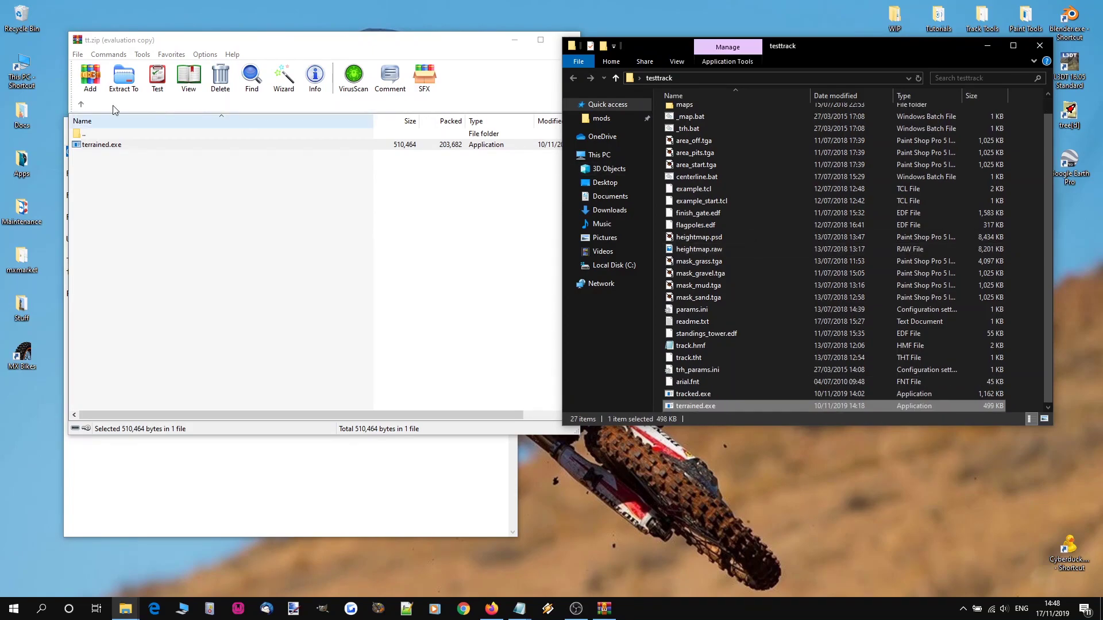
double_click(85, 135)
click(105, 156)
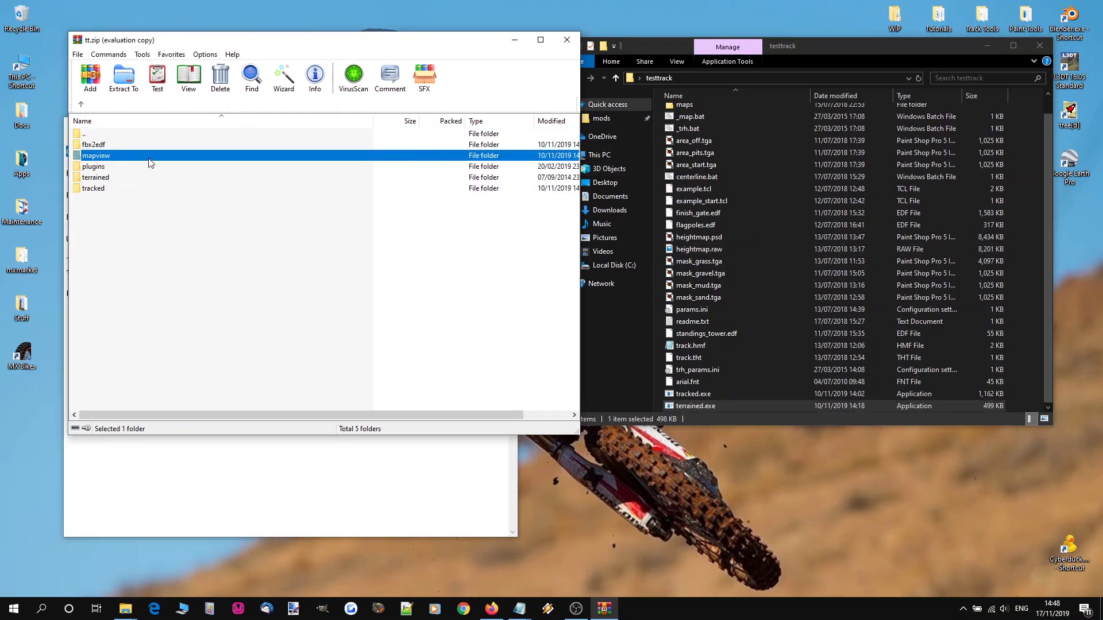
double_click(105, 156)
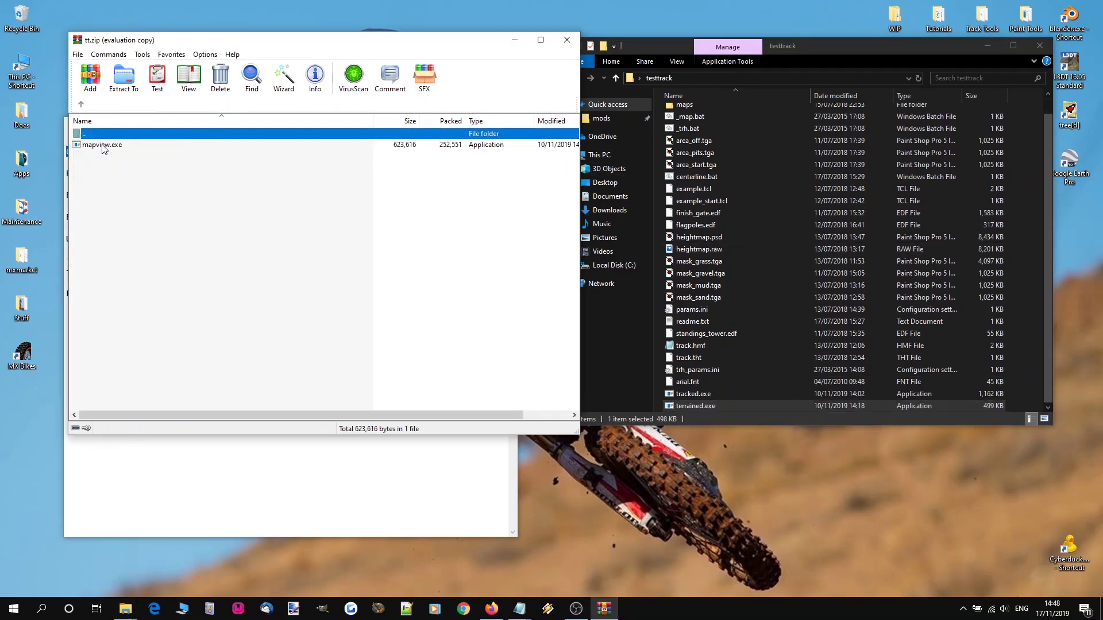
drag(103, 149, 887, 267)
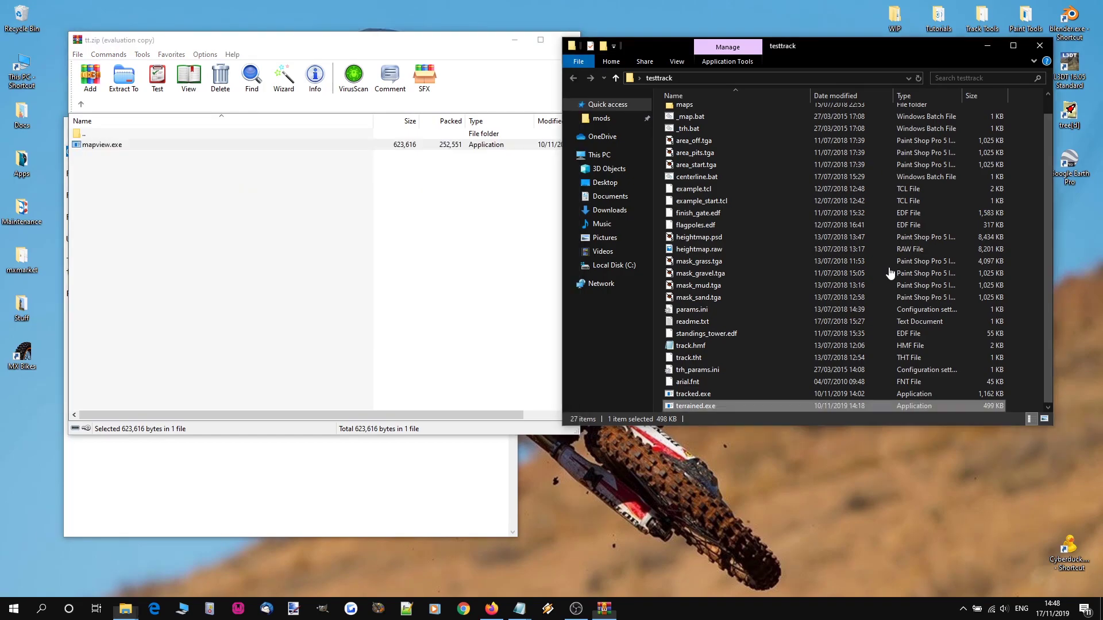
click(416, 38)
click(566, 39)
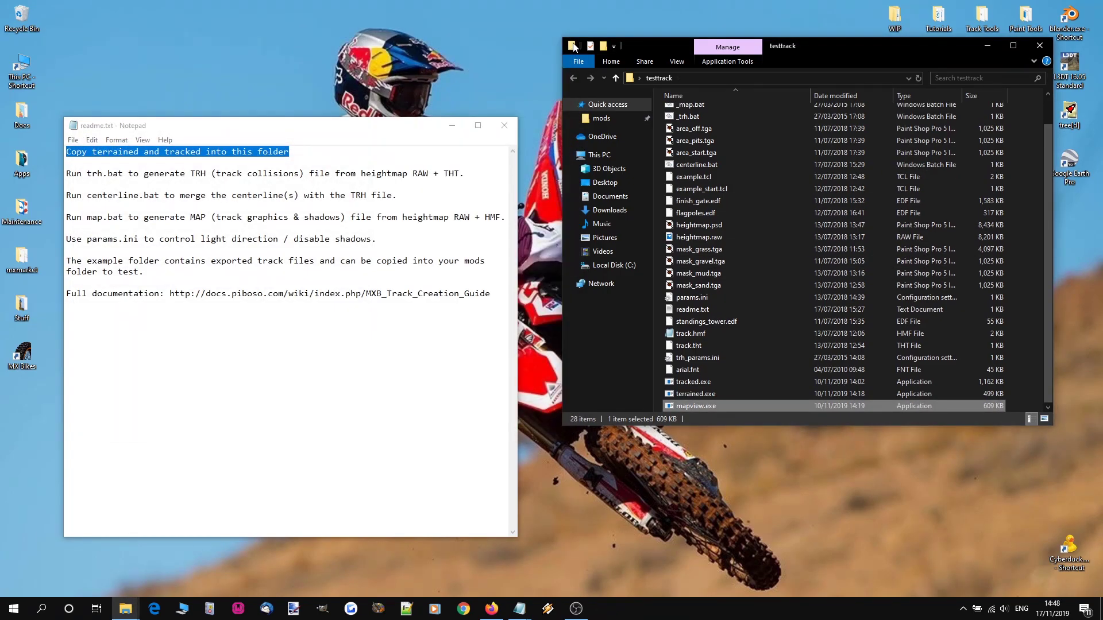
scroll(770, 260, up, 1)
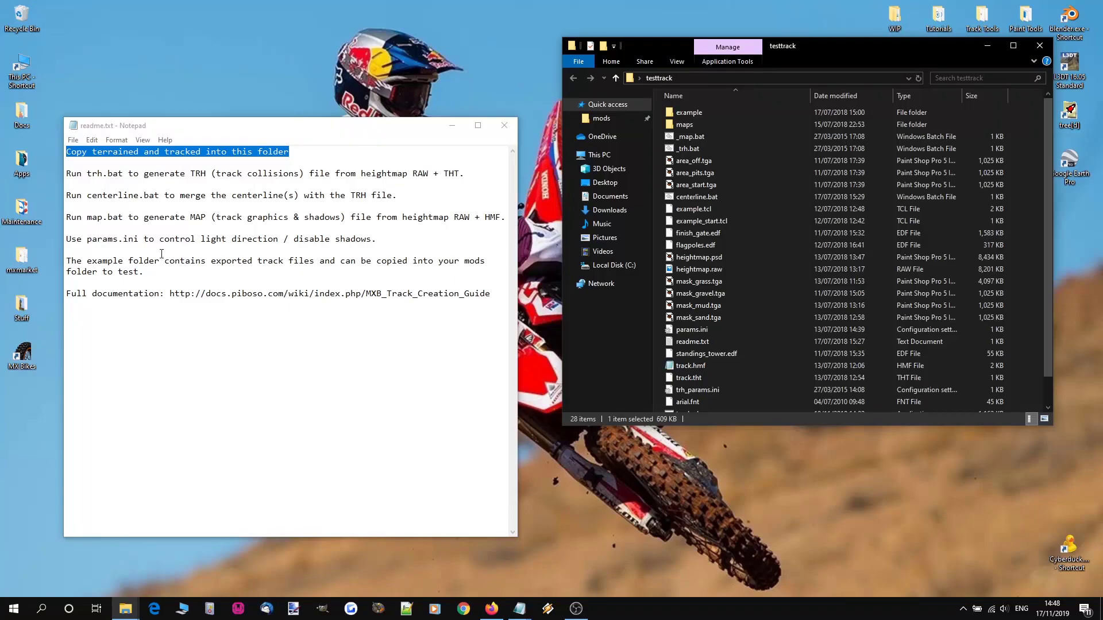
drag(67, 174, 122, 178)
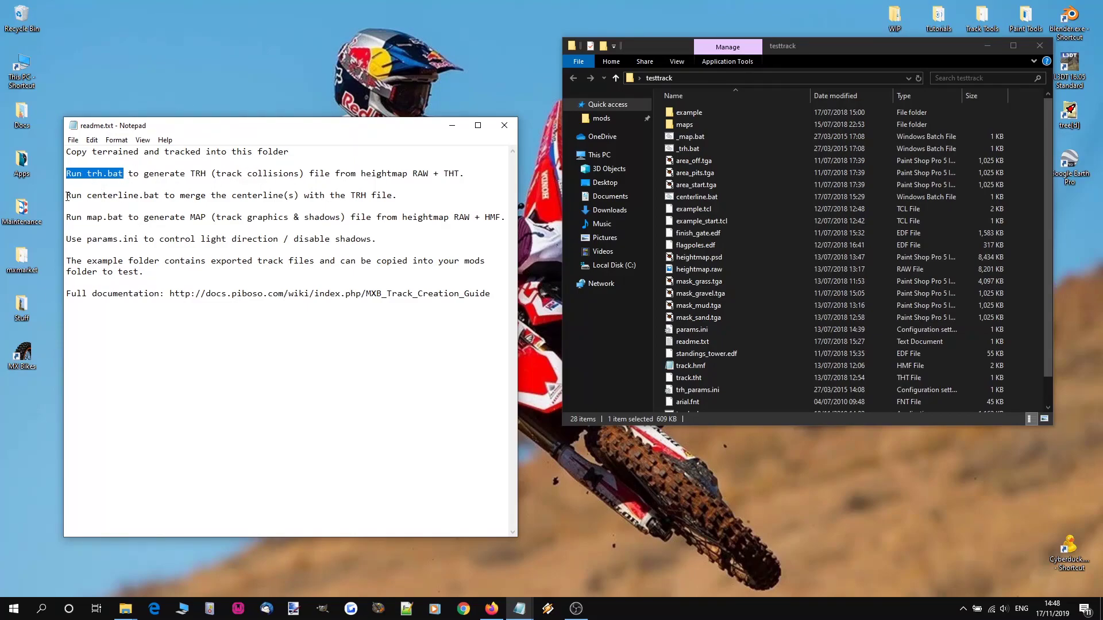
drag(67, 197, 162, 197)
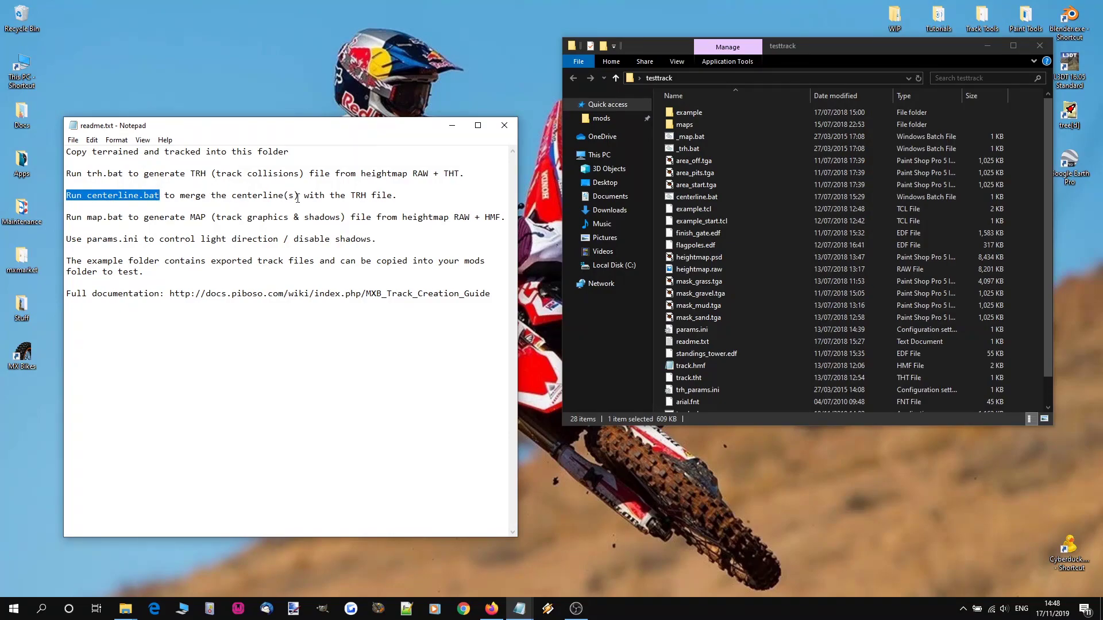
drag(67, 217, 125, 221)
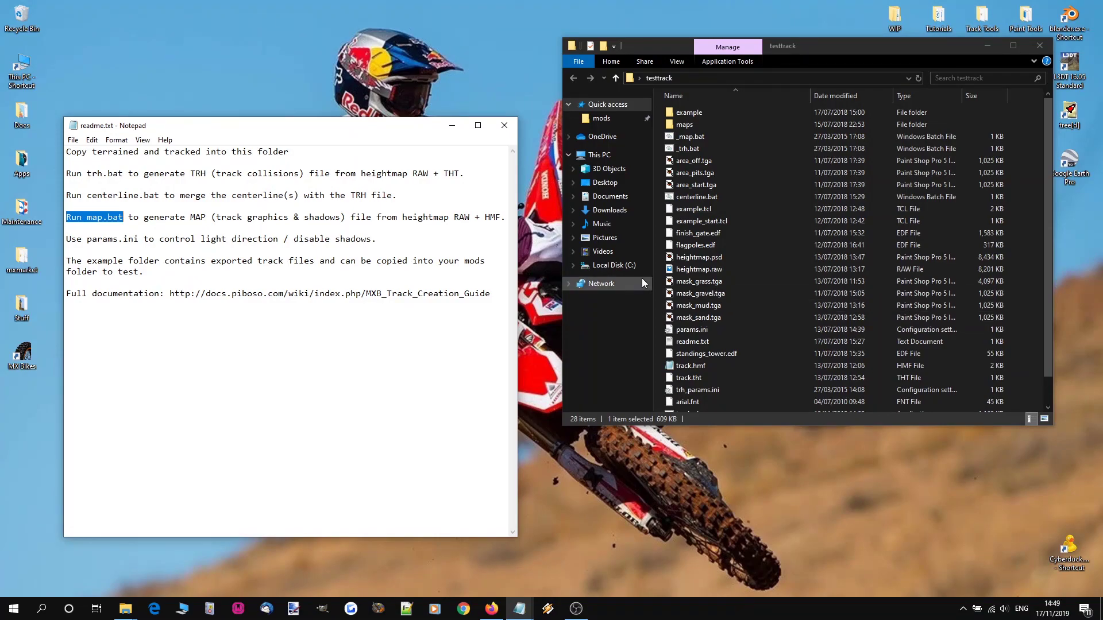
scroll(767, 135, down, 1)
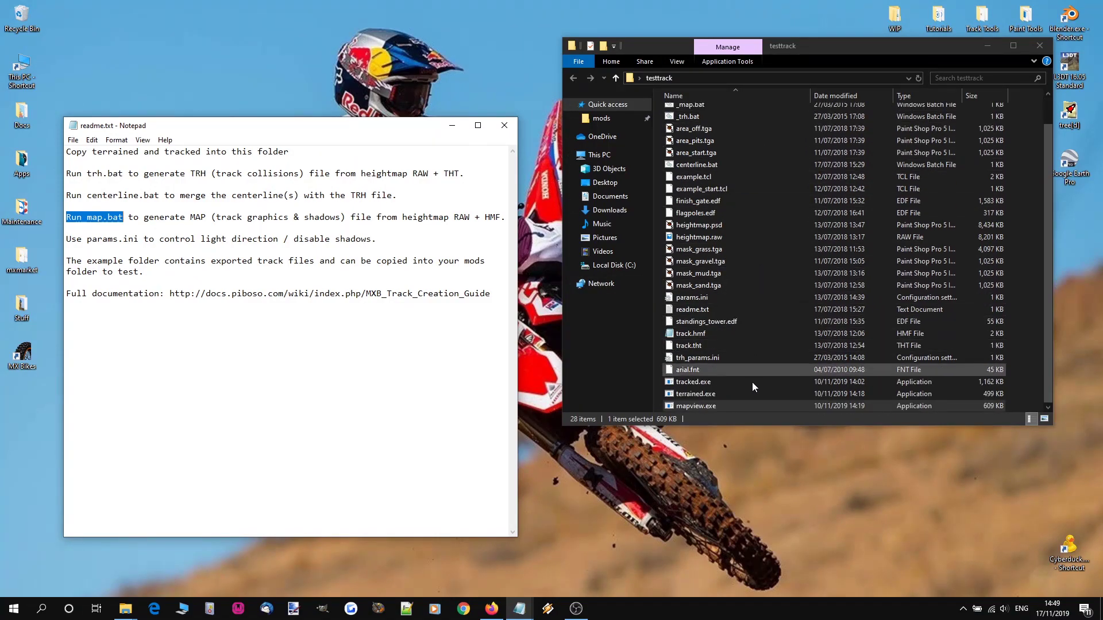
scroll(736, 210, up, 1)
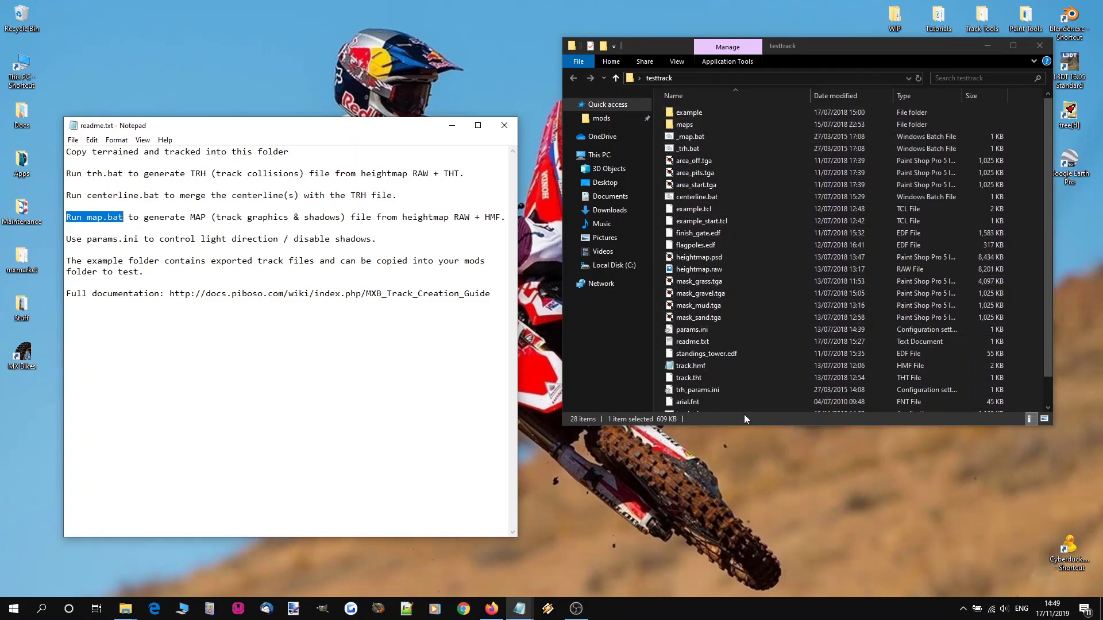
scroll(743, 412, down, 1)
click(706, 236)
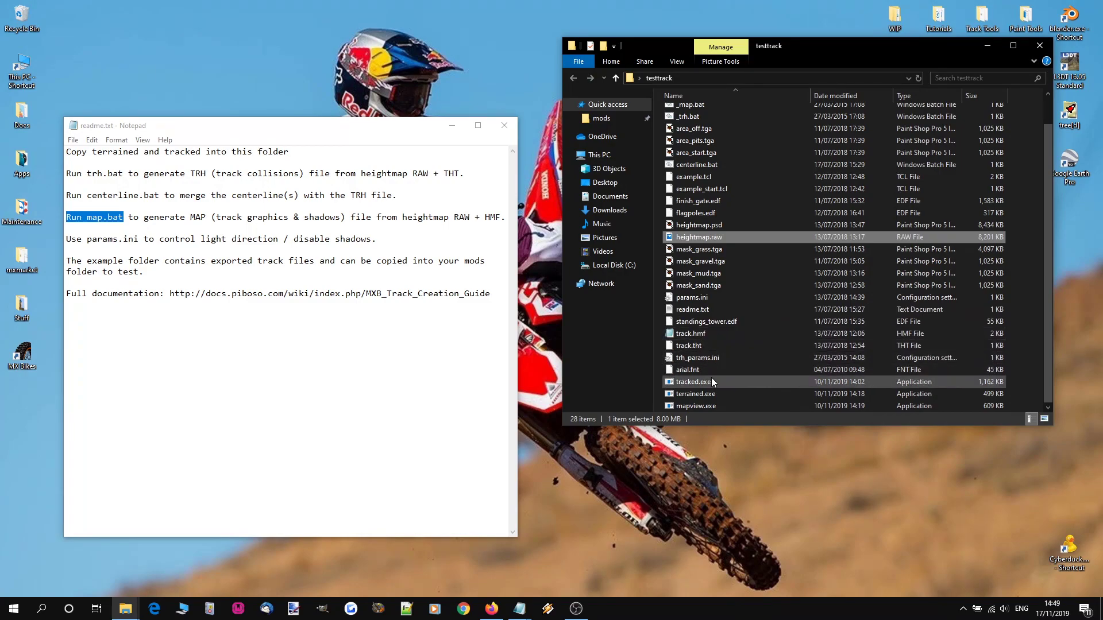
click(714, 344)
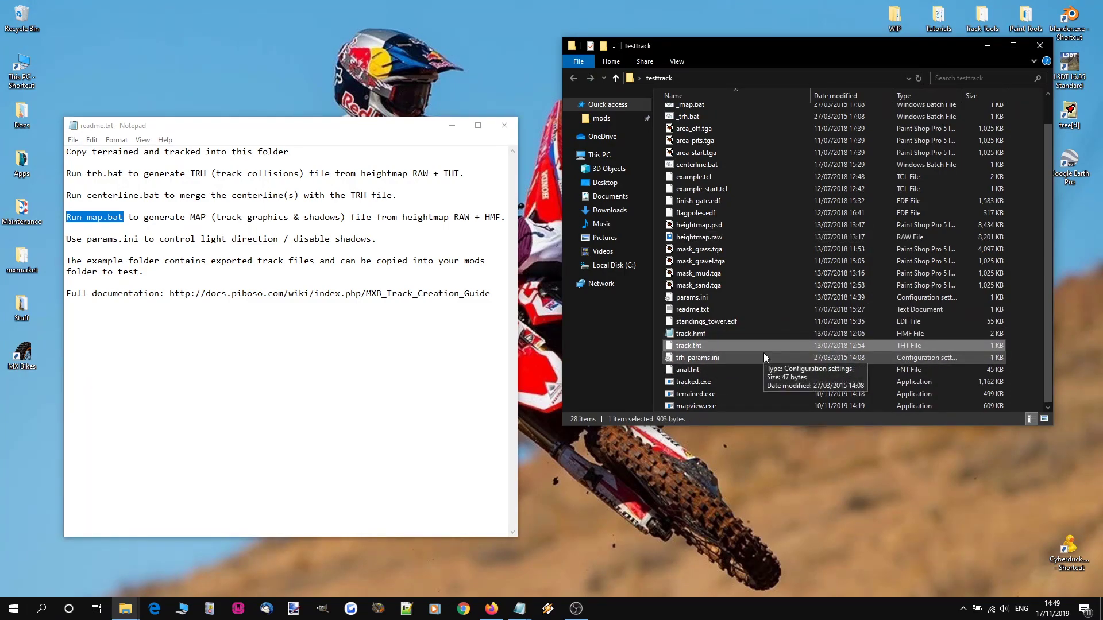
scroll(763, 357, up, 1)
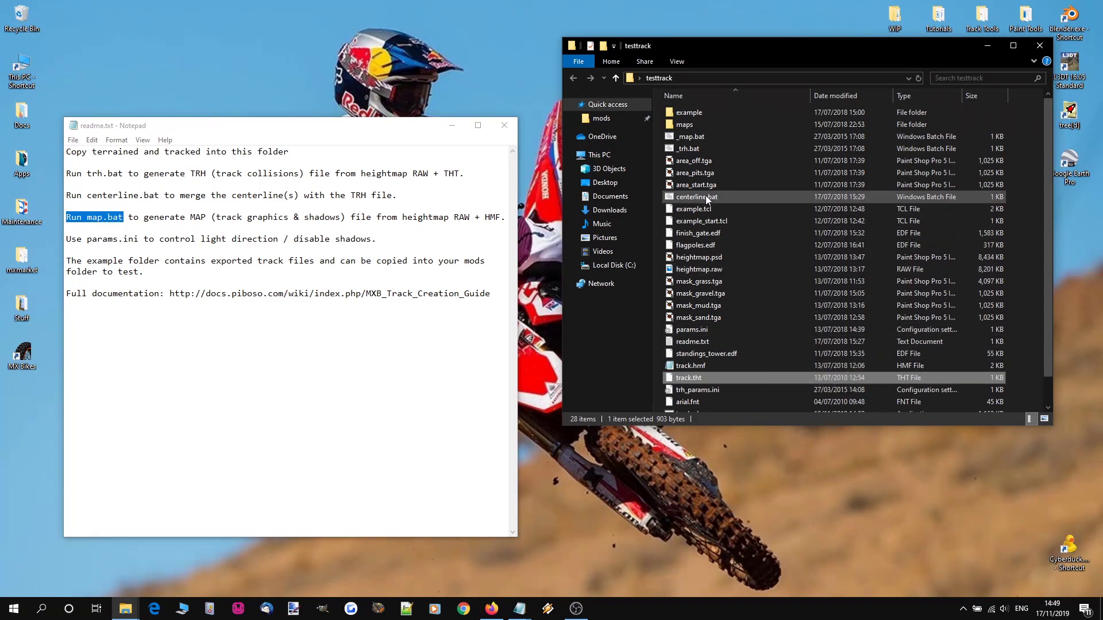
click(703, 137)
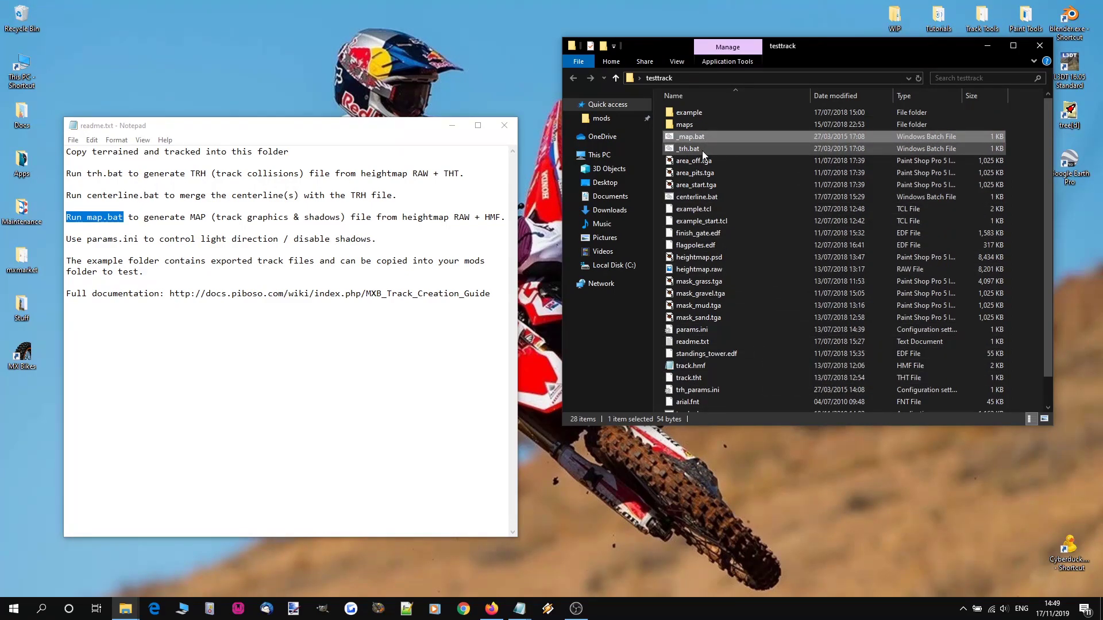
click(702, 151)
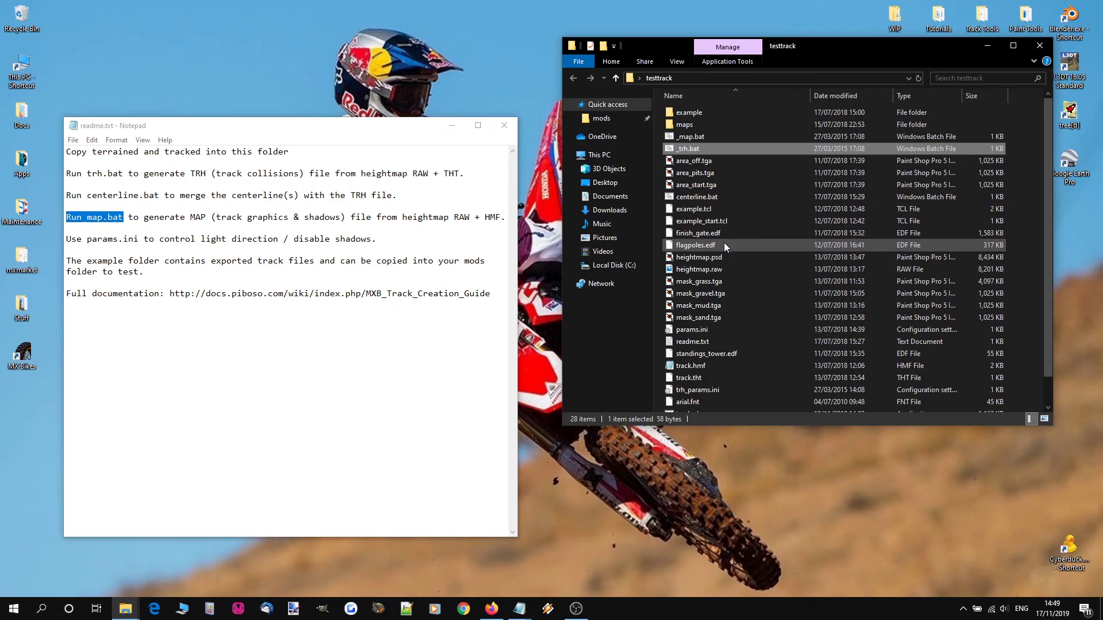
click(708, 196)
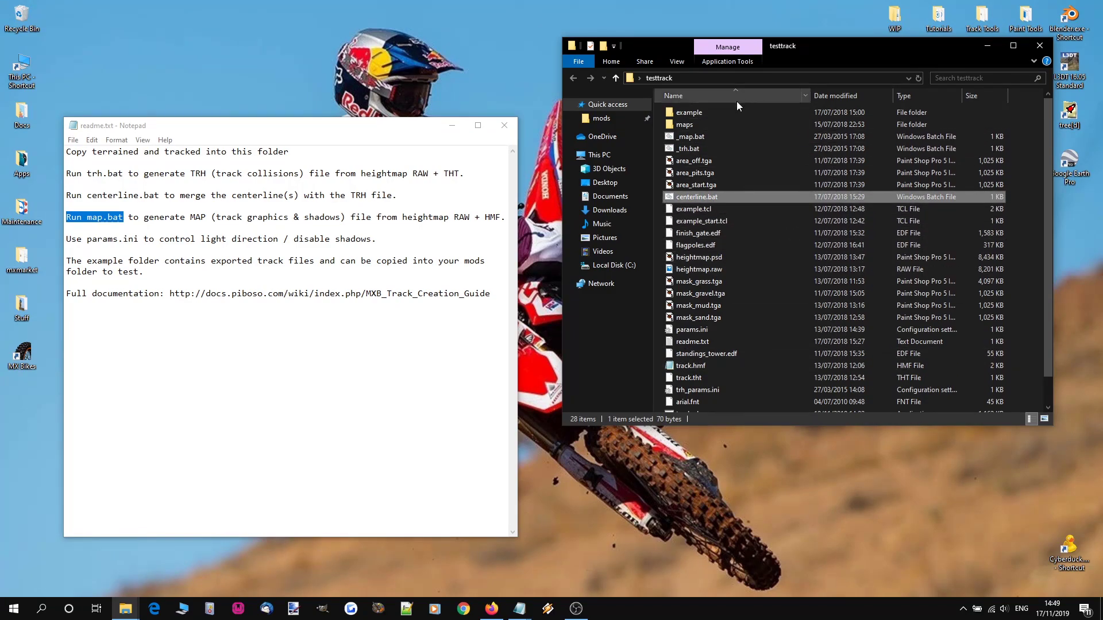
double_click(686, 126)
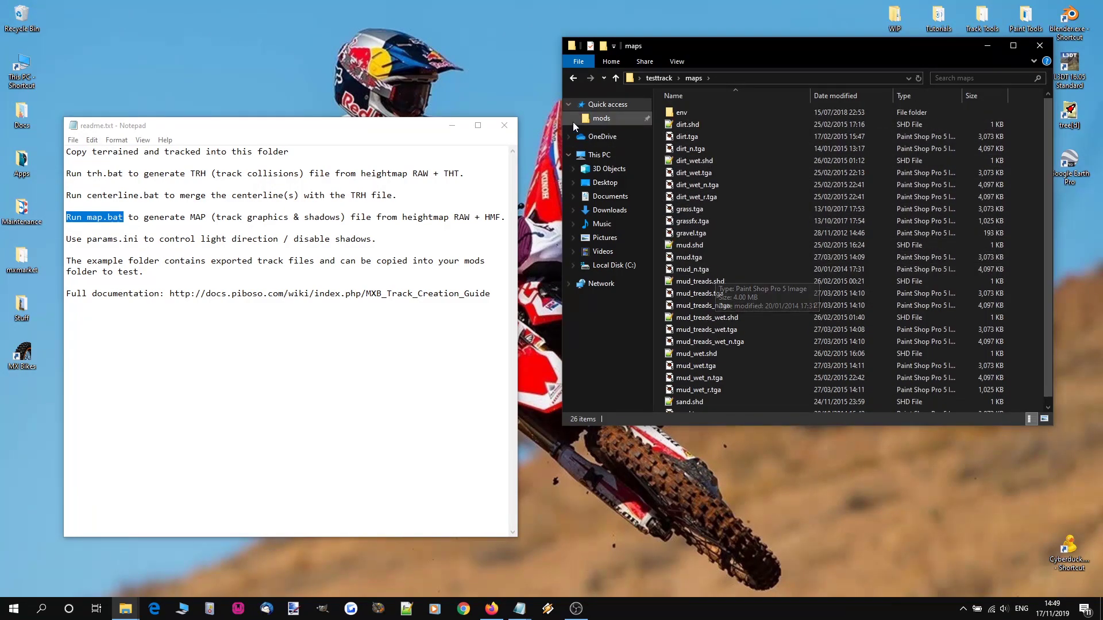
click(572, 79)
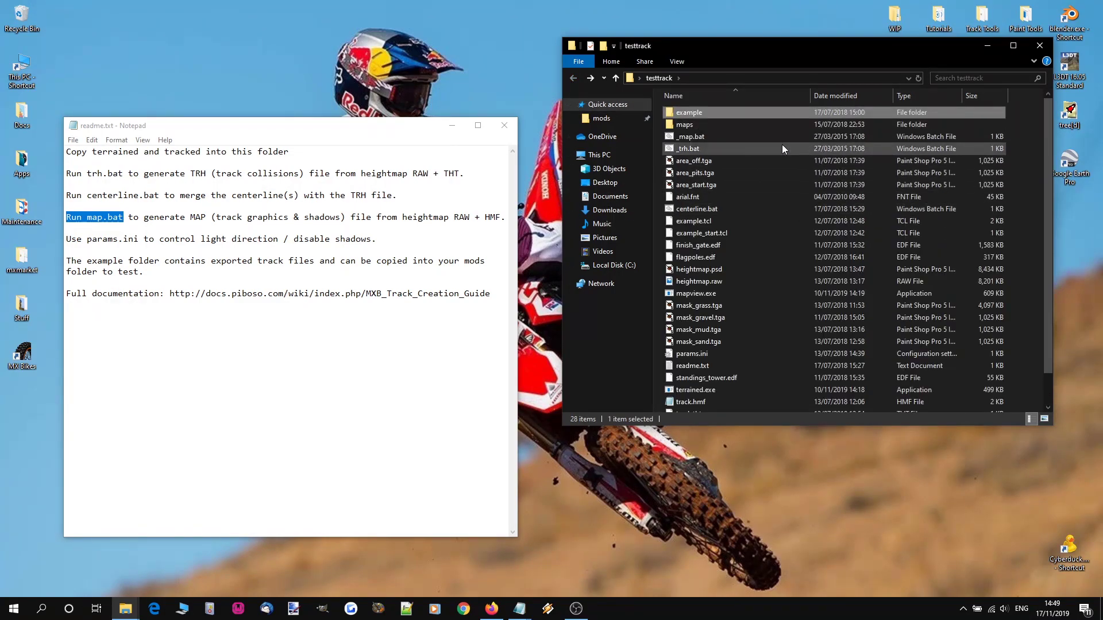
click(700, 113)
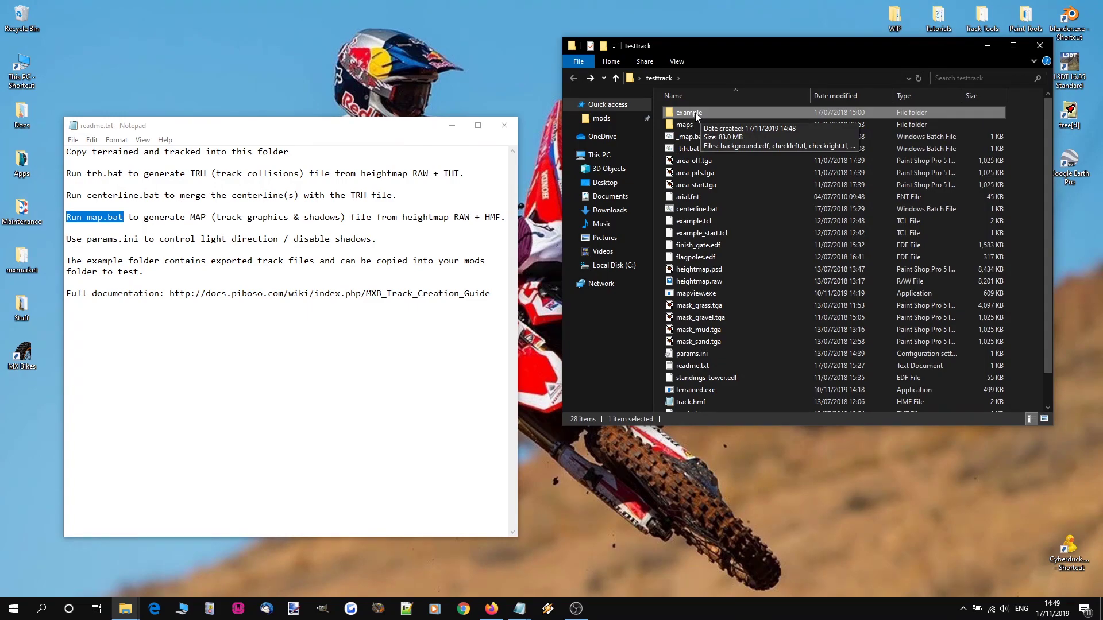
Rename the example subfolder inside testtrack to testtrack.
double_click(694, 112)
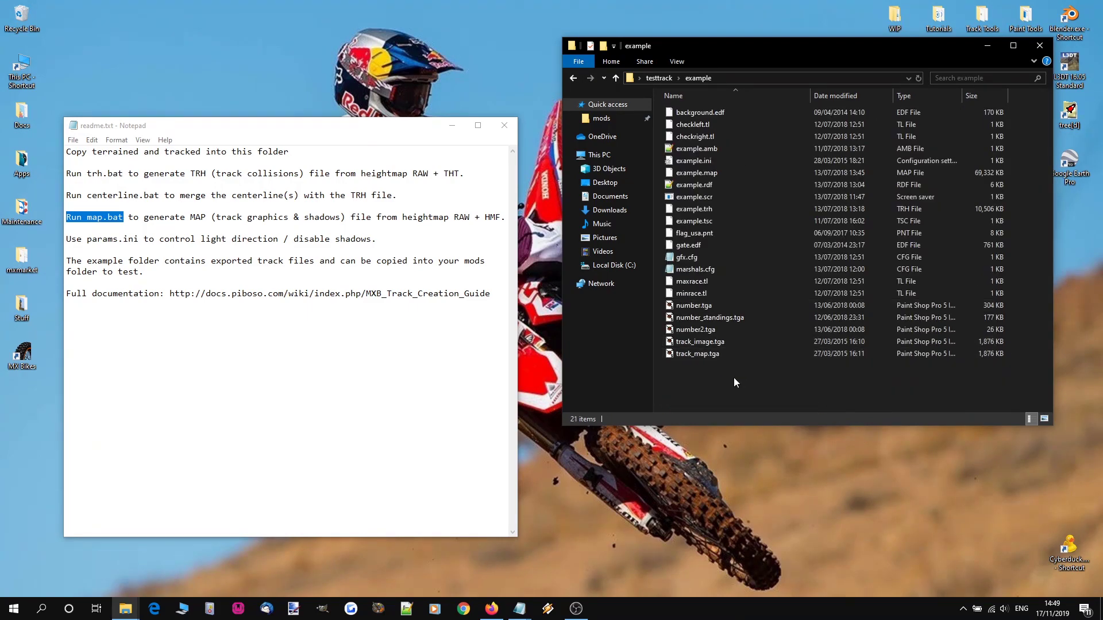
drag(733, 377, 685, 107)
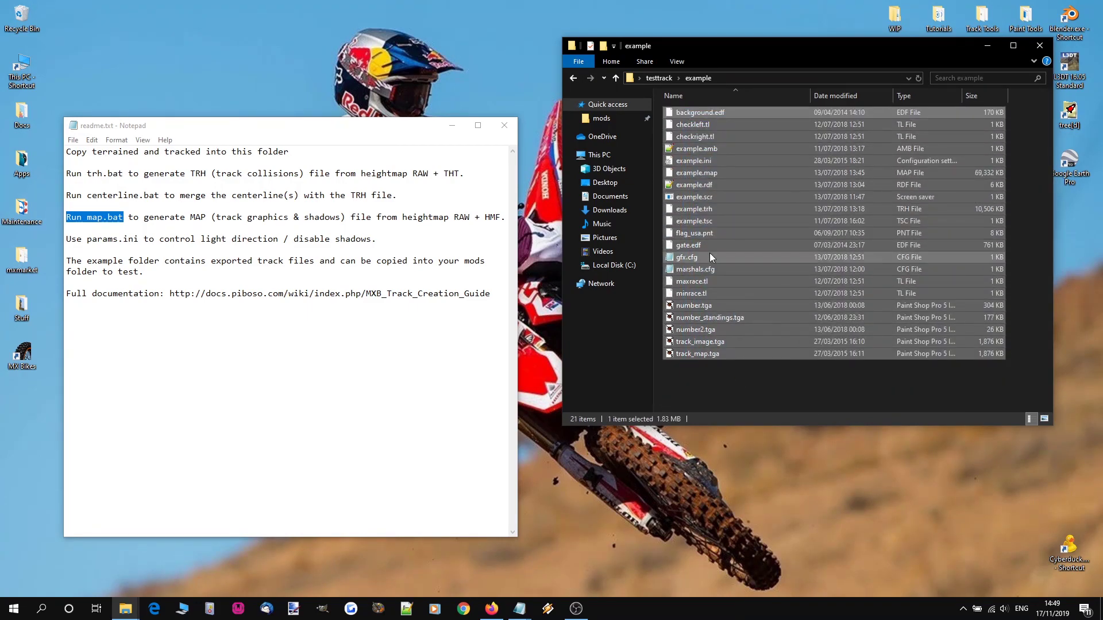
click(746, 390)
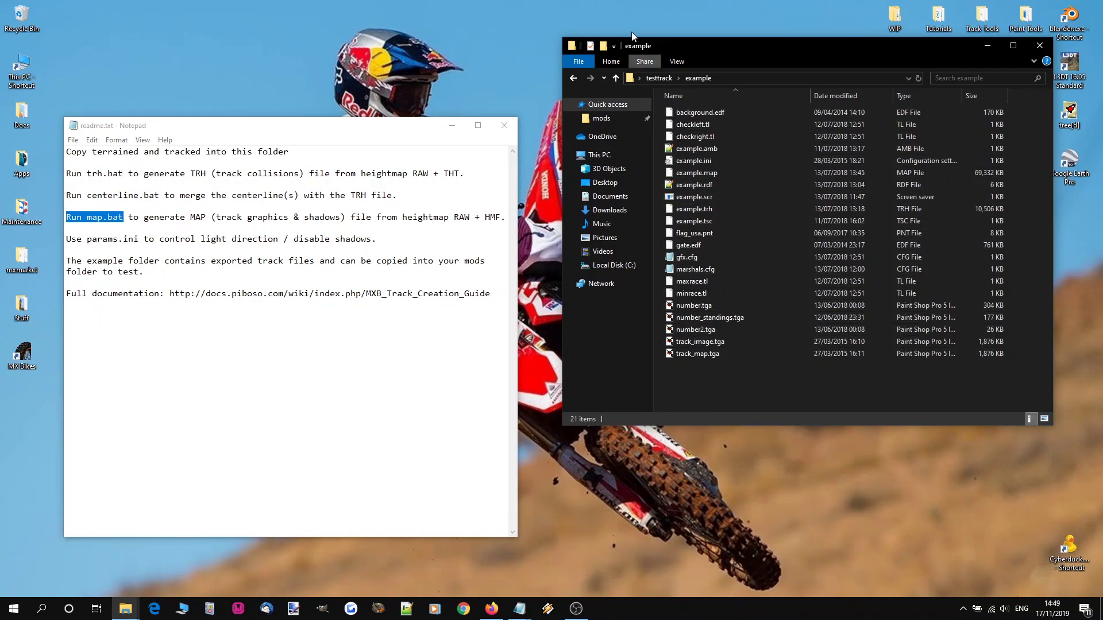
click(661, 75)
right_click(690, 111)
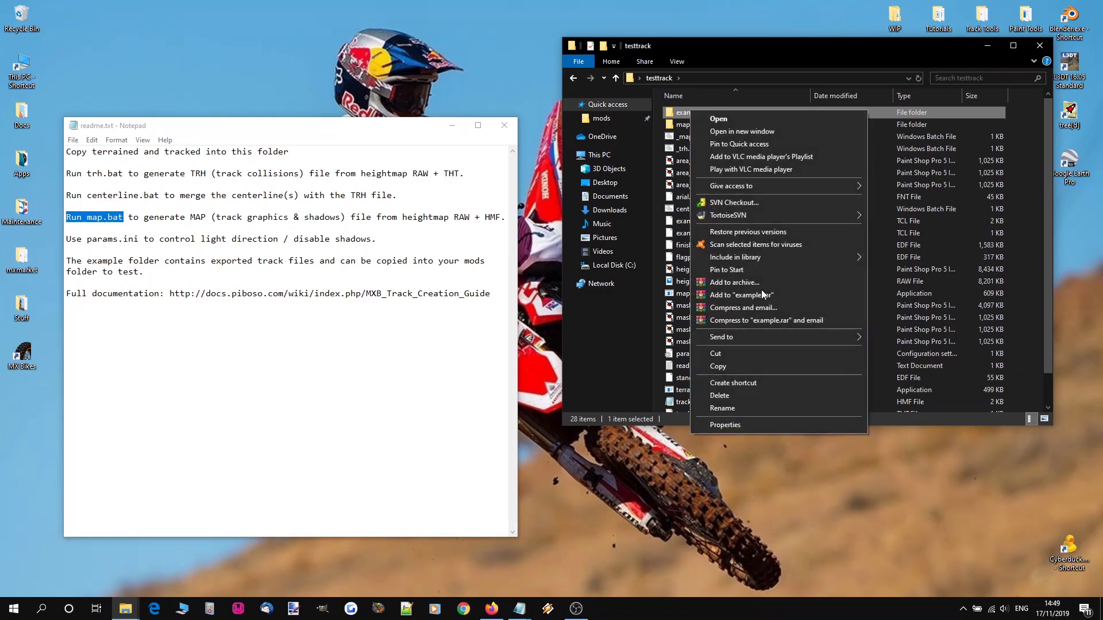
click(750, 407)
text(te)
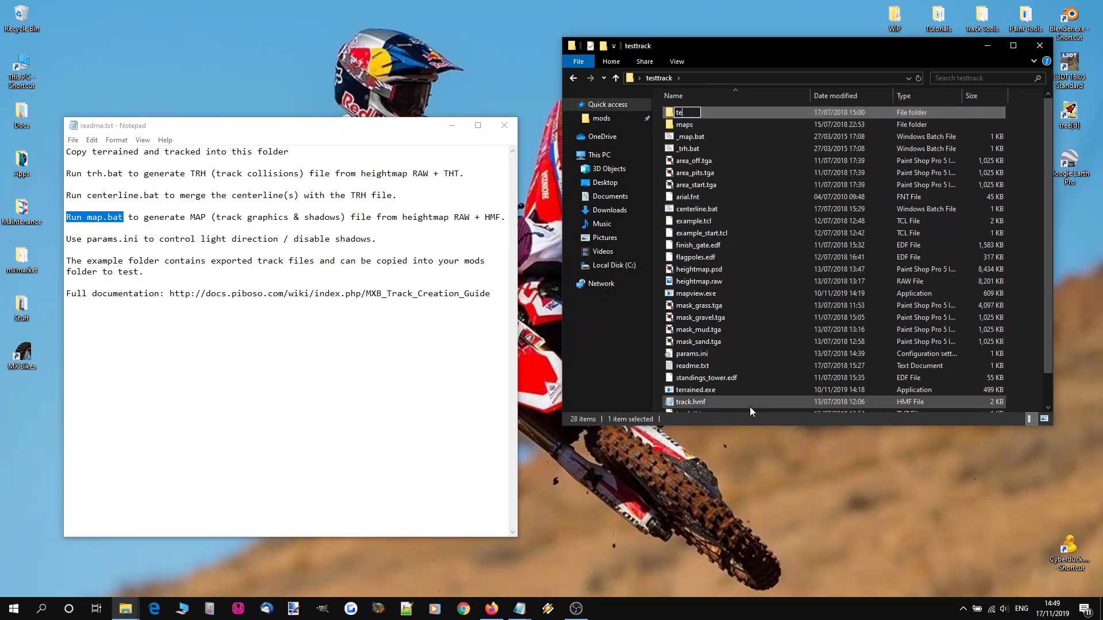
text(sttrack)
key(Return)
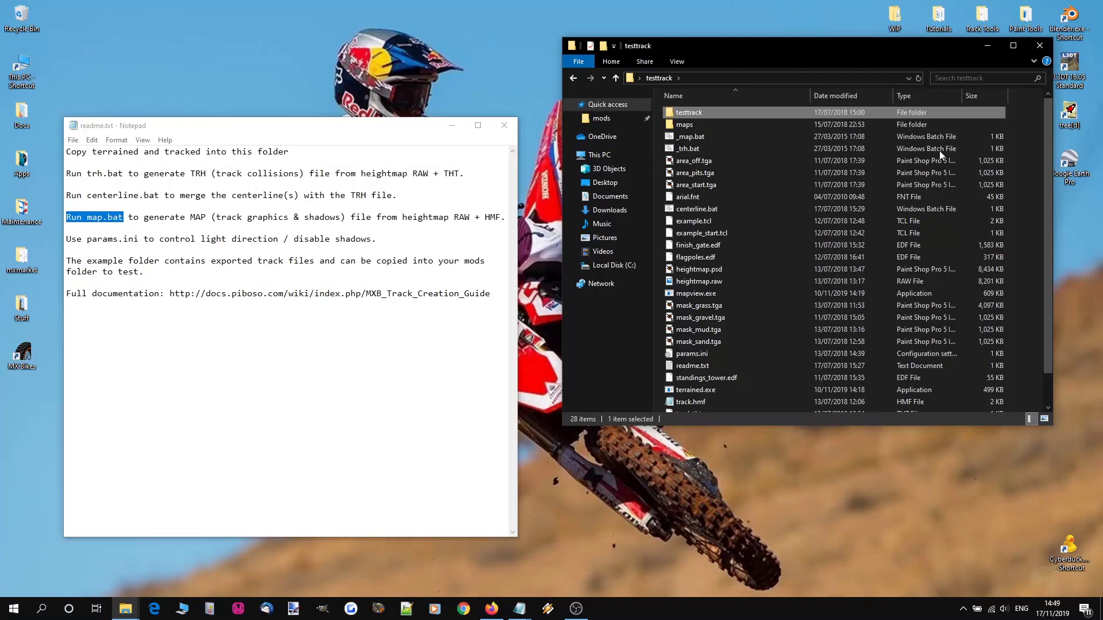
Rename the seven example.* files to testtrack, giving testtrack.amb through testtrack.tsc.
double_click(694, 113)
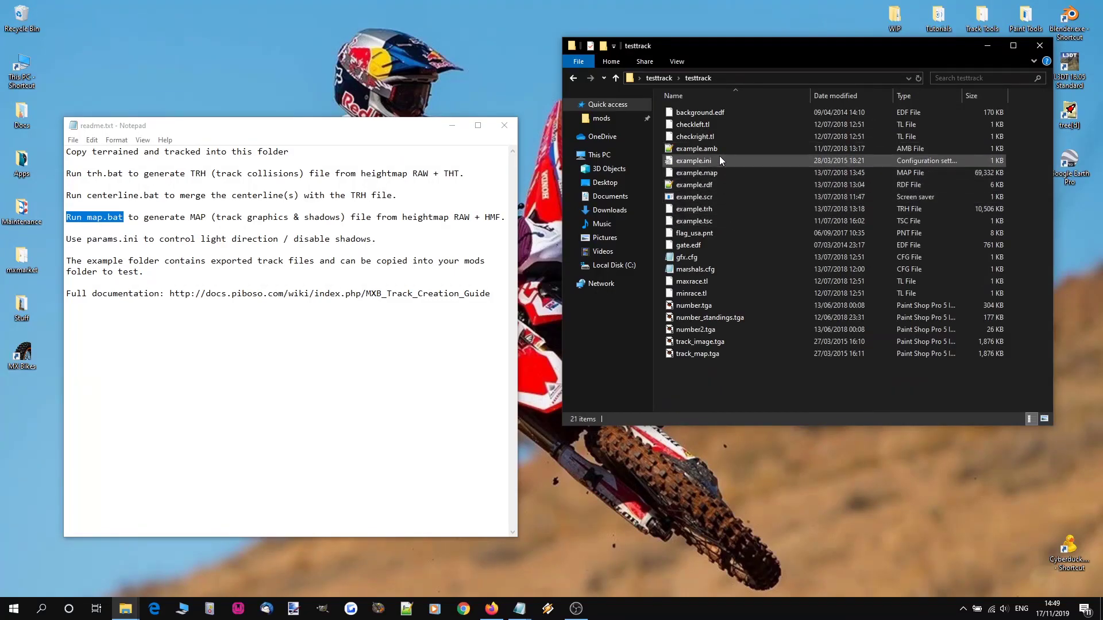
click(714, 147)
shift+click(712, 221)
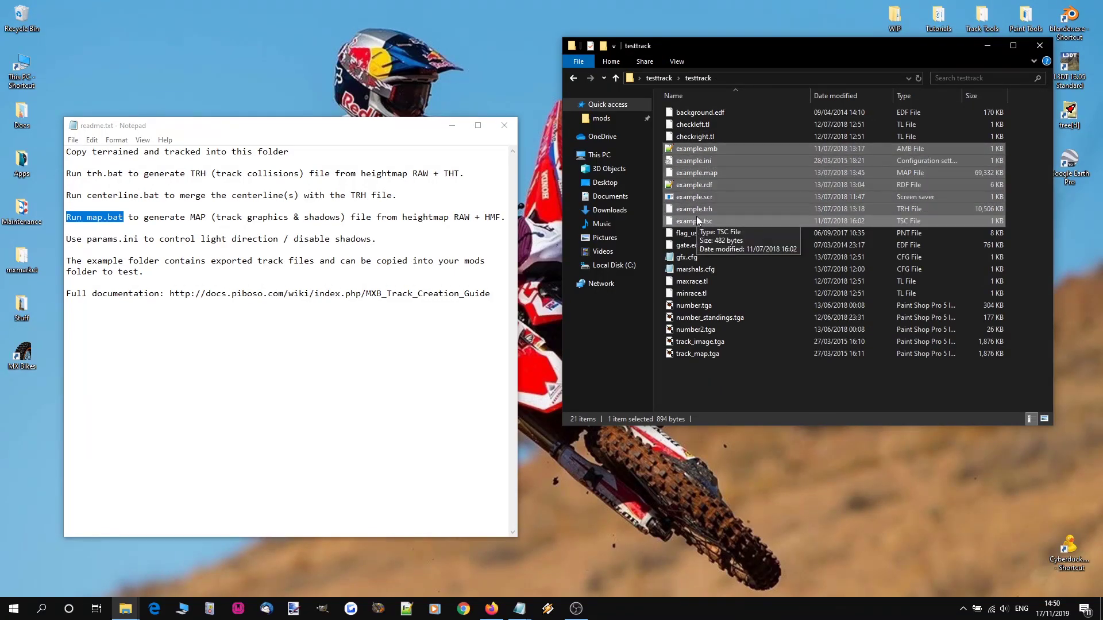
right_click(695, 220)
click(727, 430)
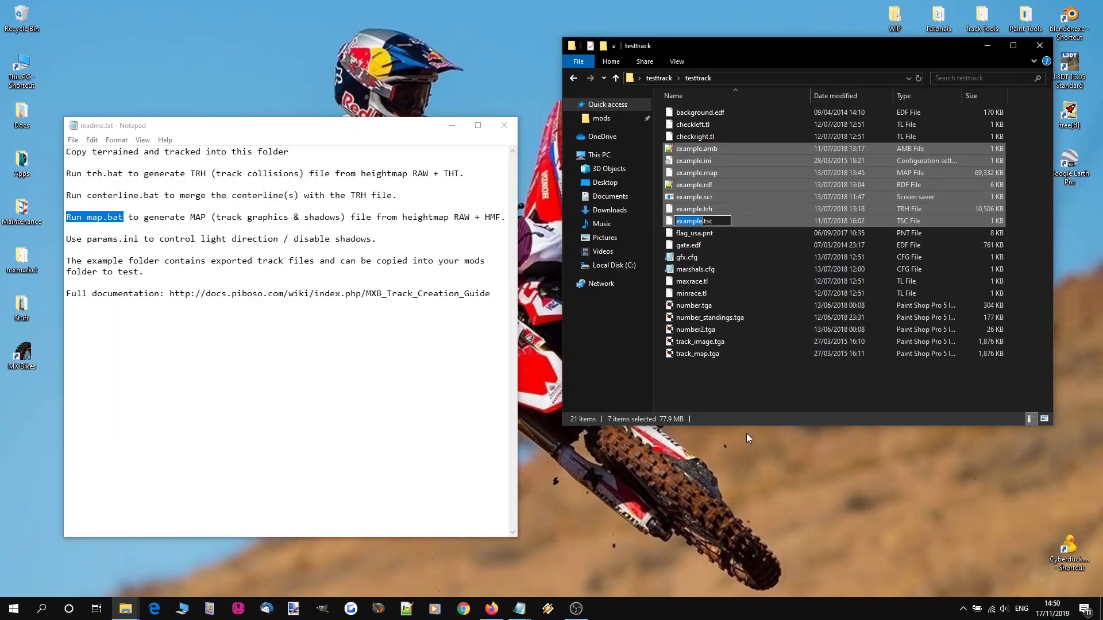
text(testtrack)
key(Return)
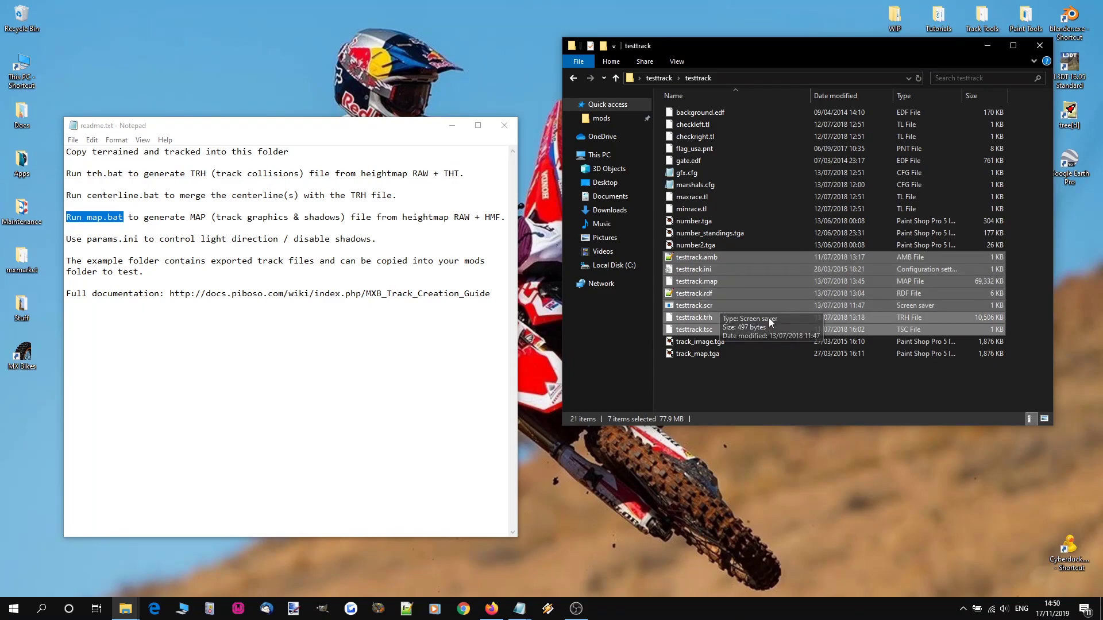
click(797, 304)
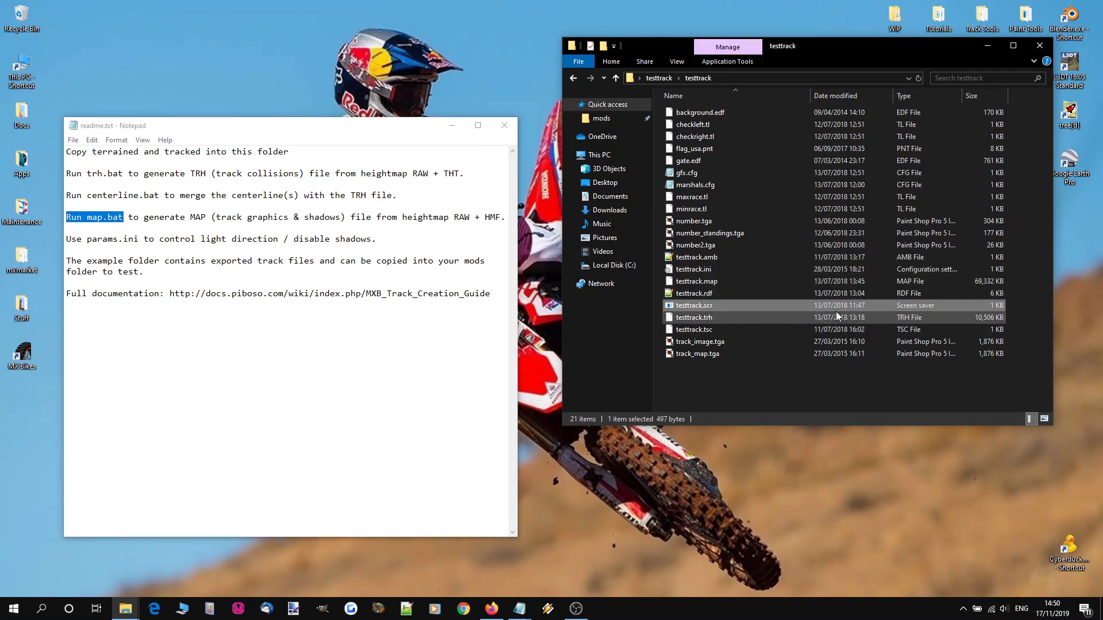
In testtrack.ini, change name to Test Track and short_name to testtrack, then save and close.
click(712, 269)
double_click(692, 270)
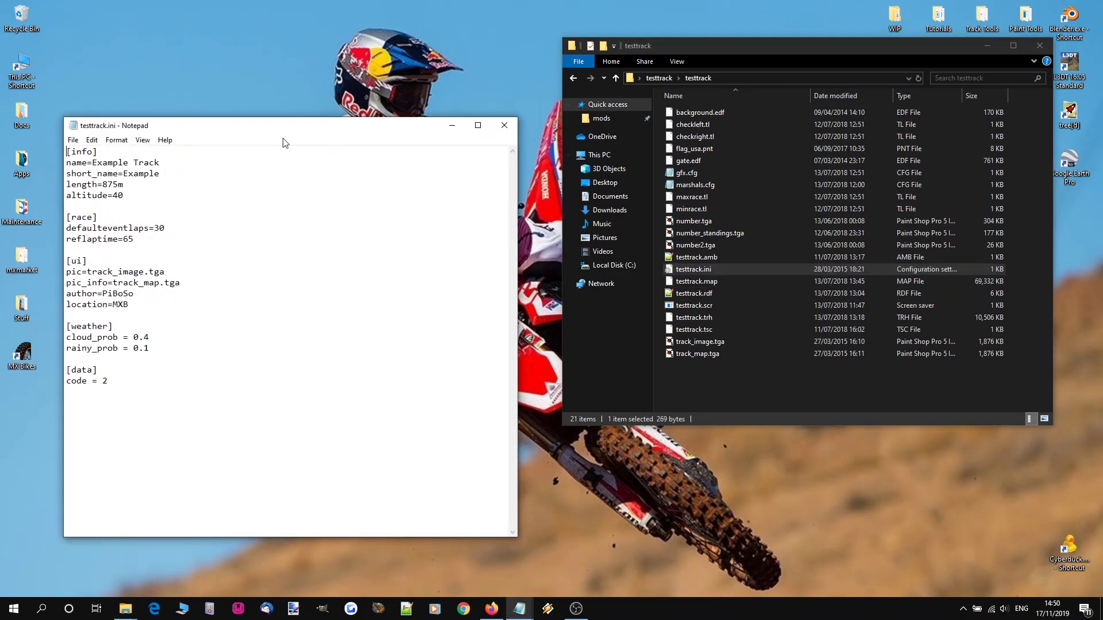
drag(161, 162, 92, 163)
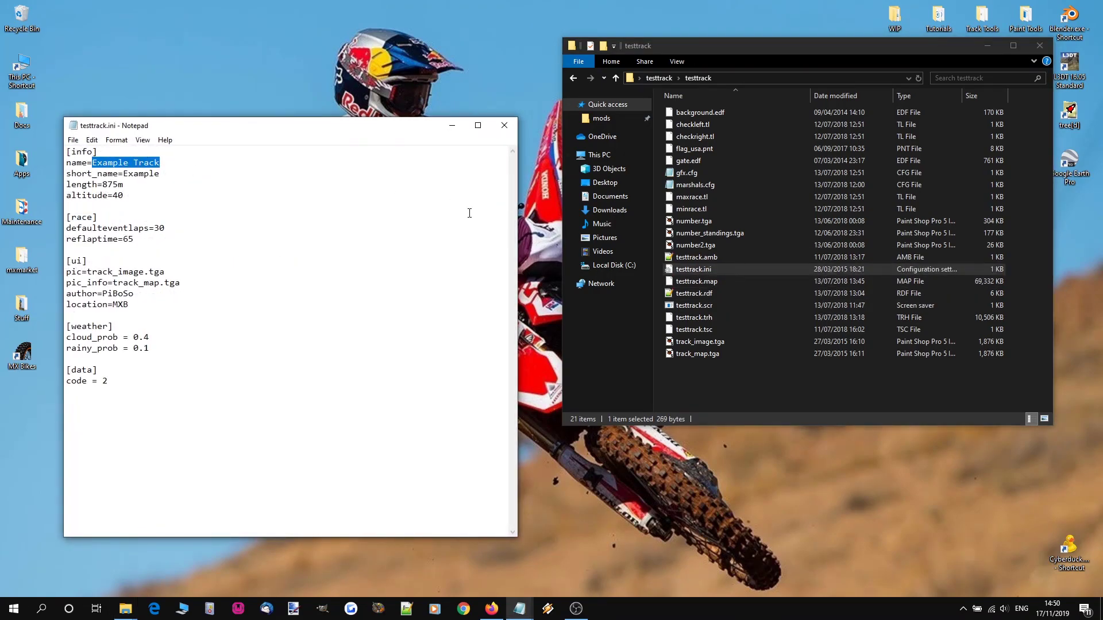
text(Test Track)
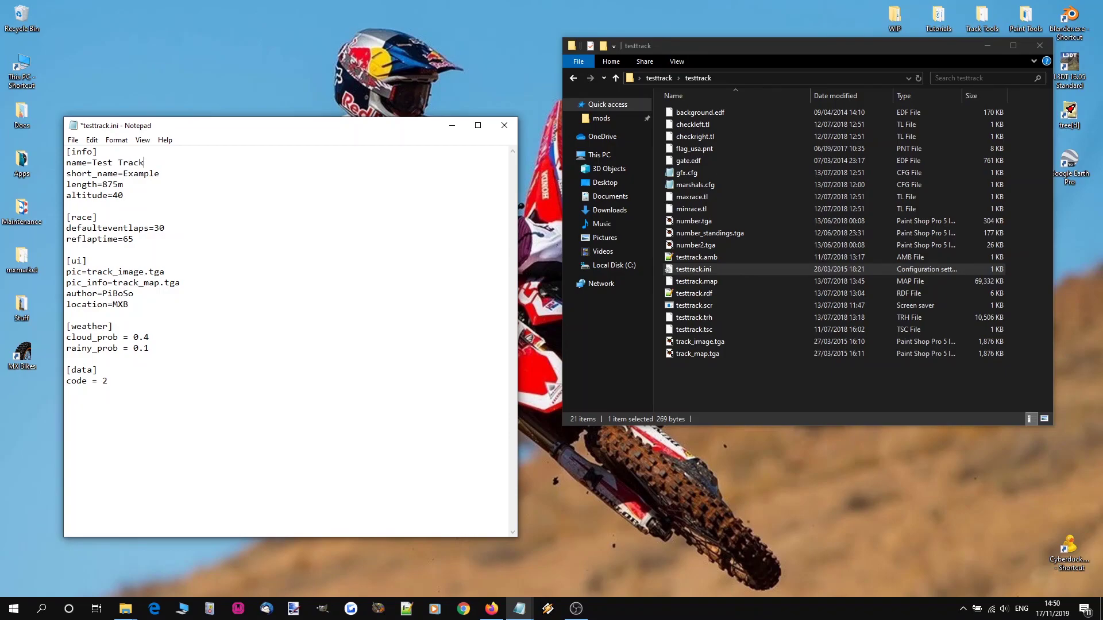
drag(127, 173, 178, 172)
text(testtrack)
key(ctrl+s)
click(504, 125)
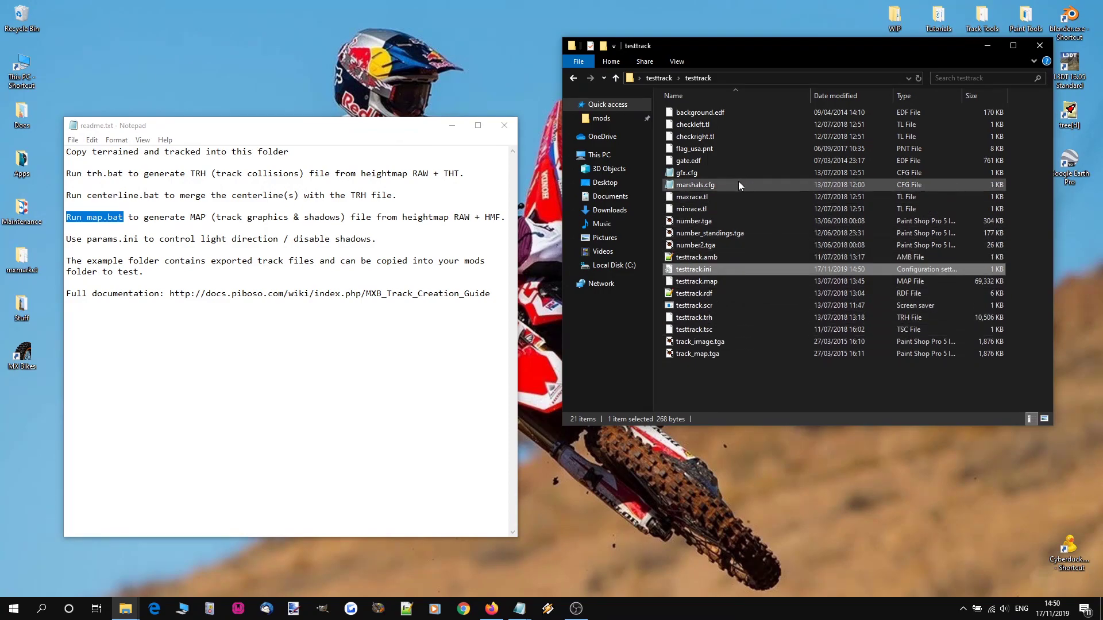
Change both example path parts in _map.bat to testtrack/testtrack, then save and close it.
click(659, 77)
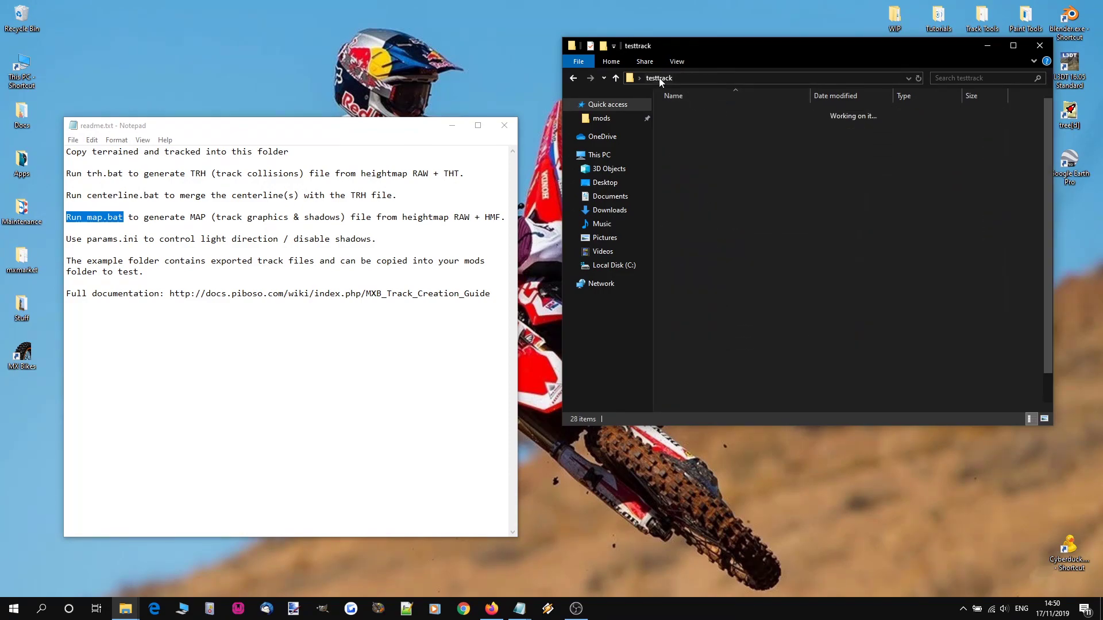
click(701, 138)
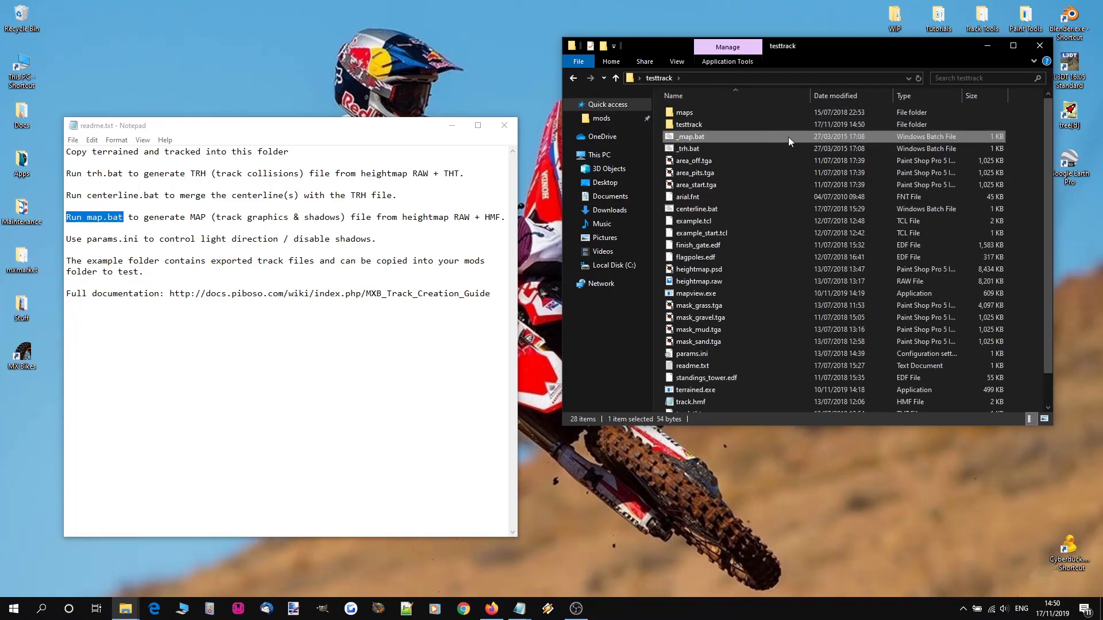
right_click(694, 140)
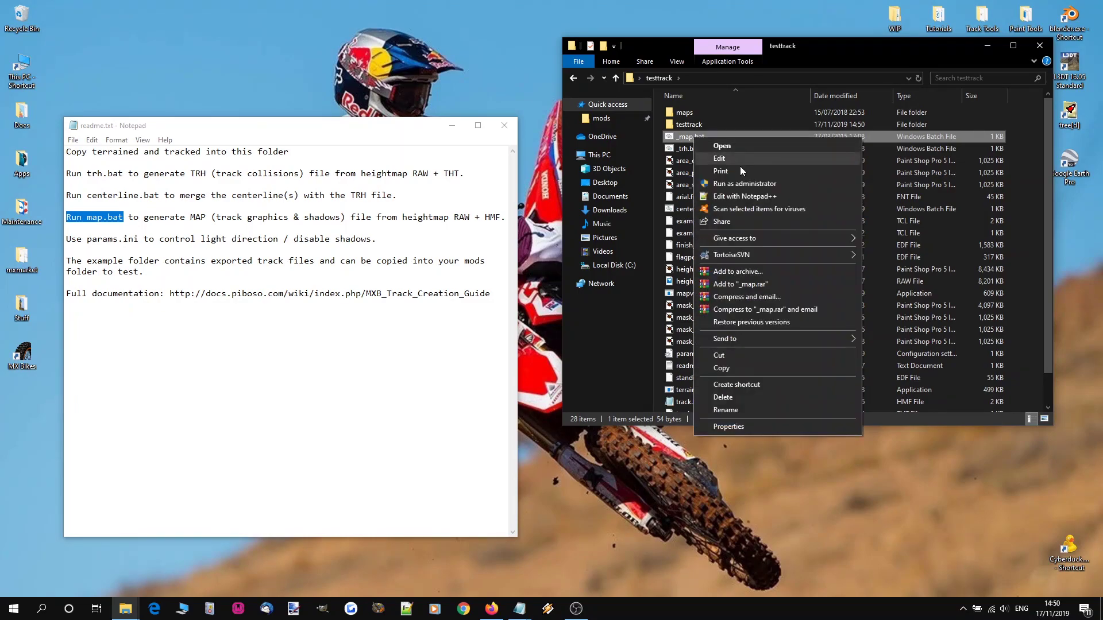
click(744, 197)
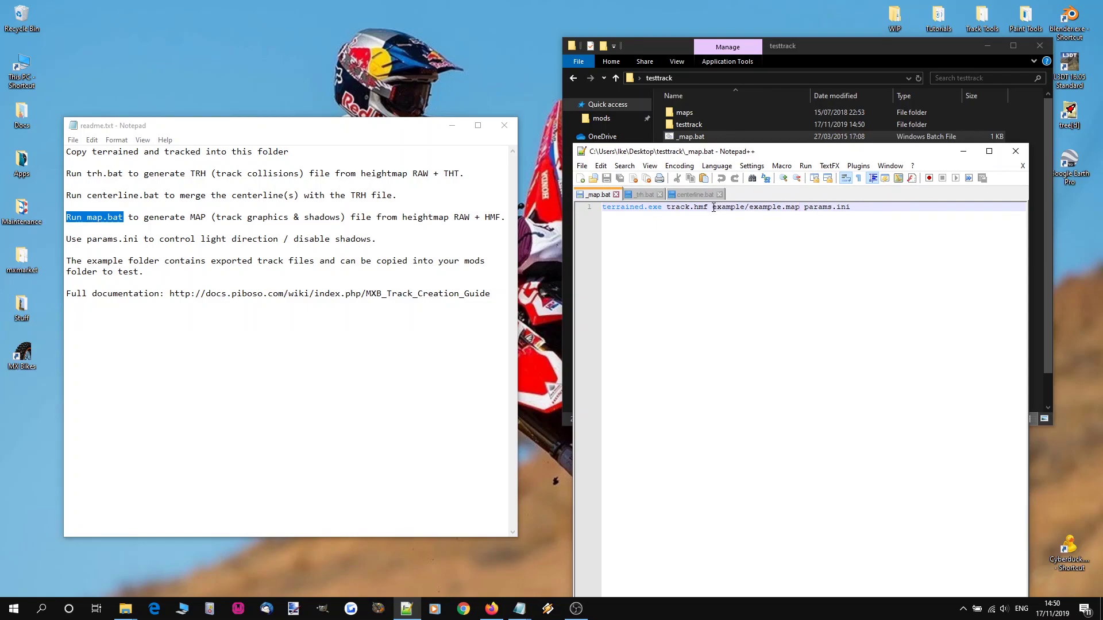
drag(714, 207, 744, 209)
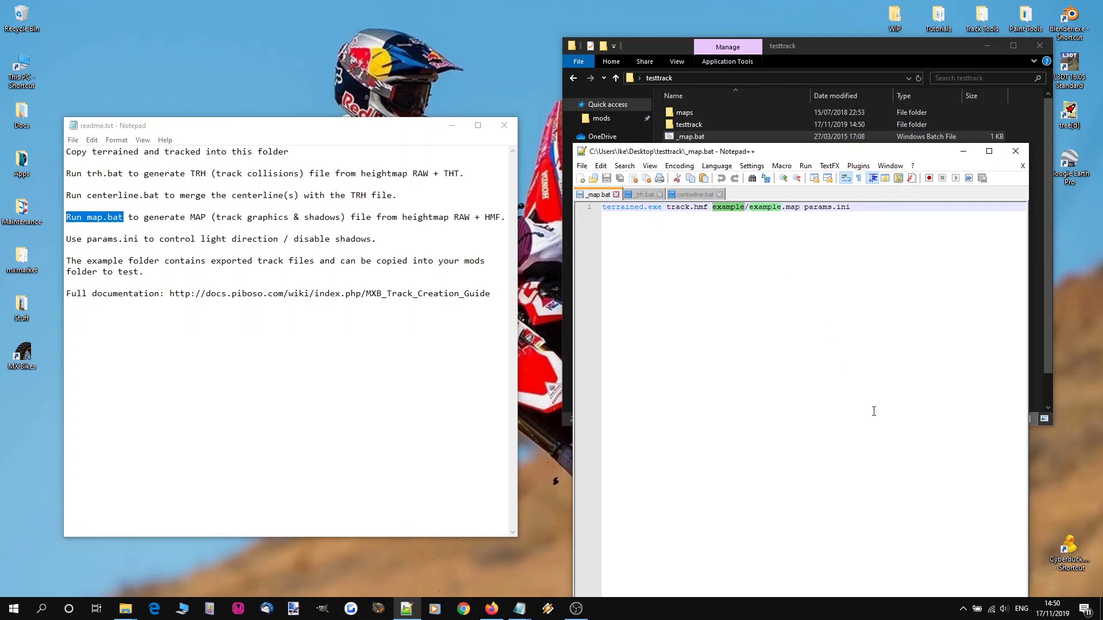
text(testtrack)
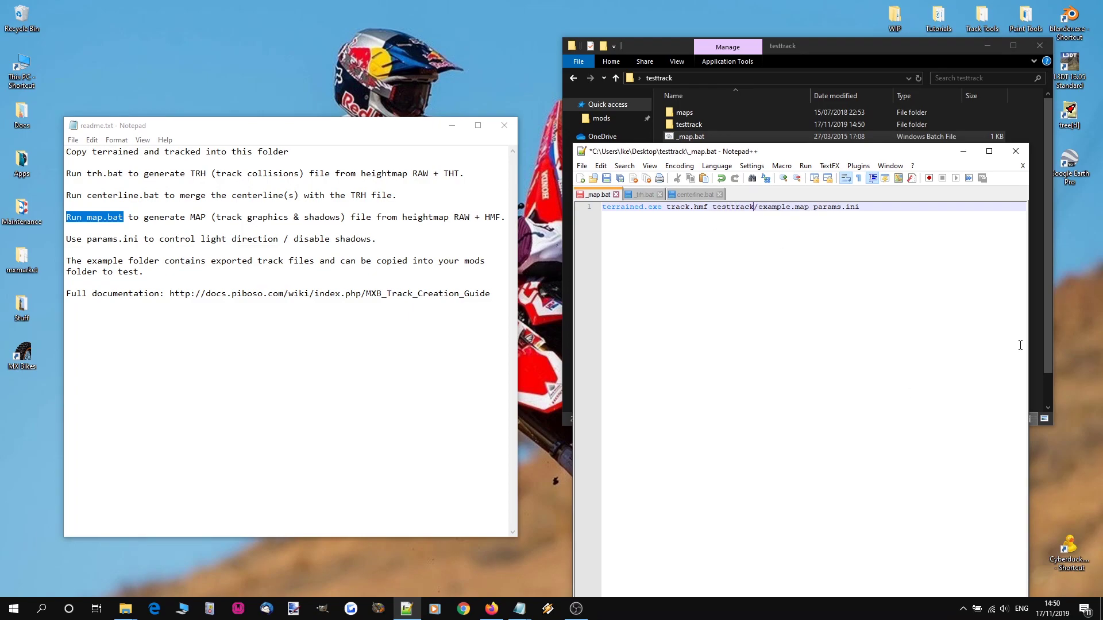
key(ctrl+Right)
key(ctrl+shift+Left)
text(te)
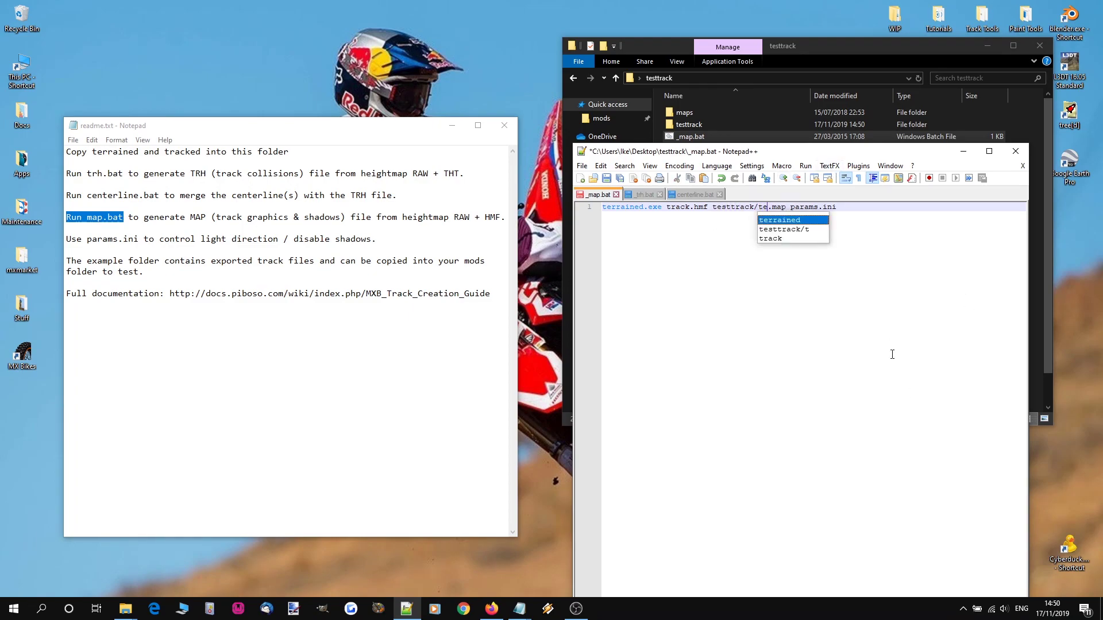
text(sttrack)
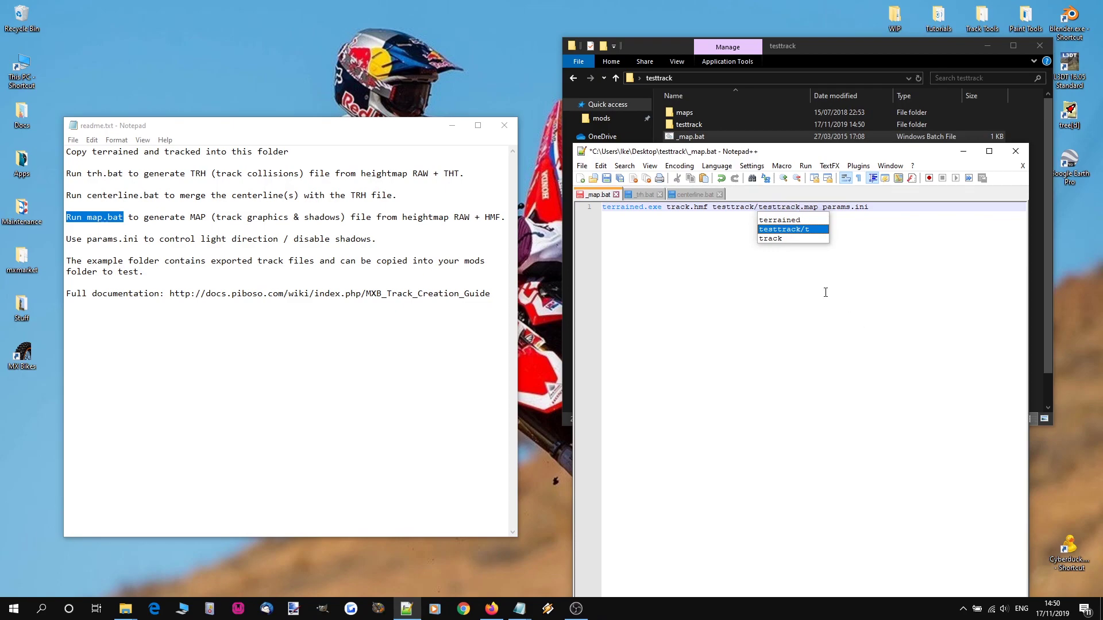
double_click(782, 207)
key(ctrl+c)
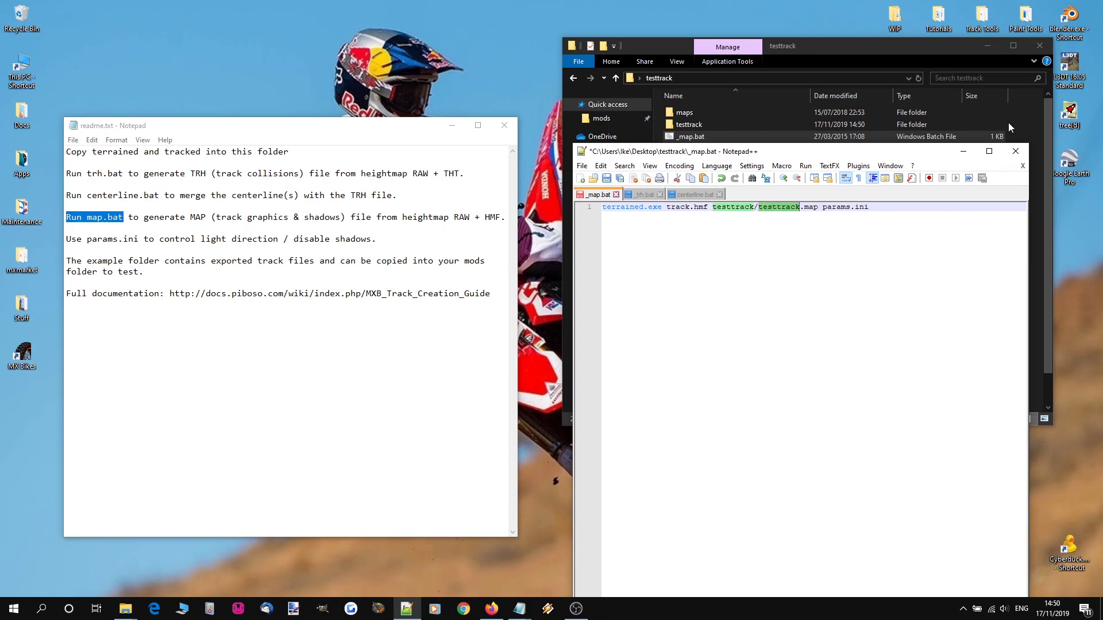
key(ctrl+s)
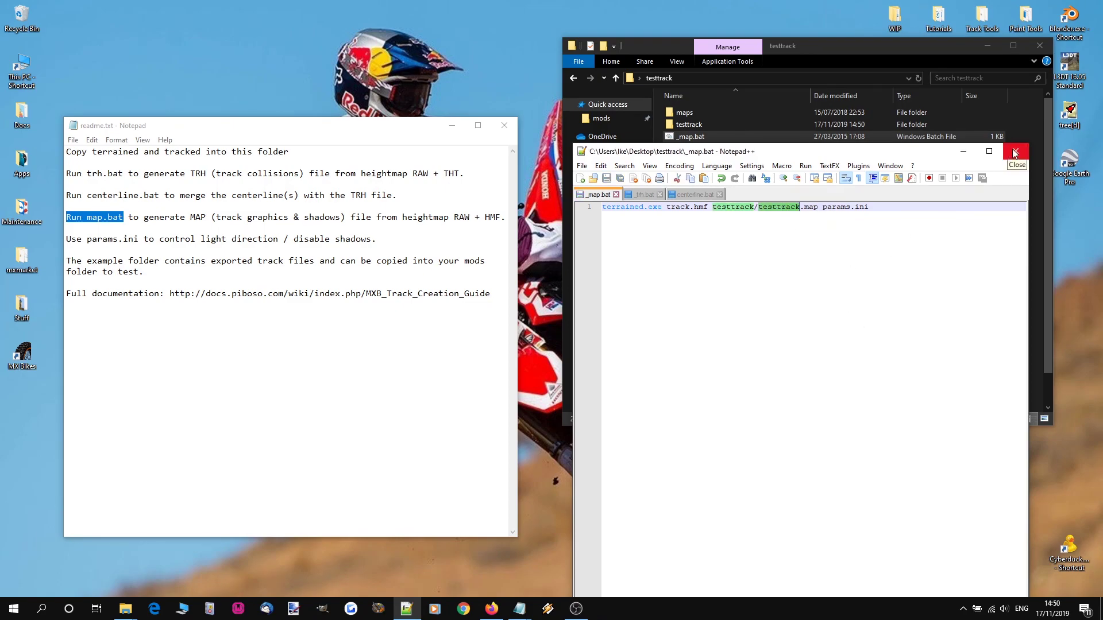
click(1013, 151)
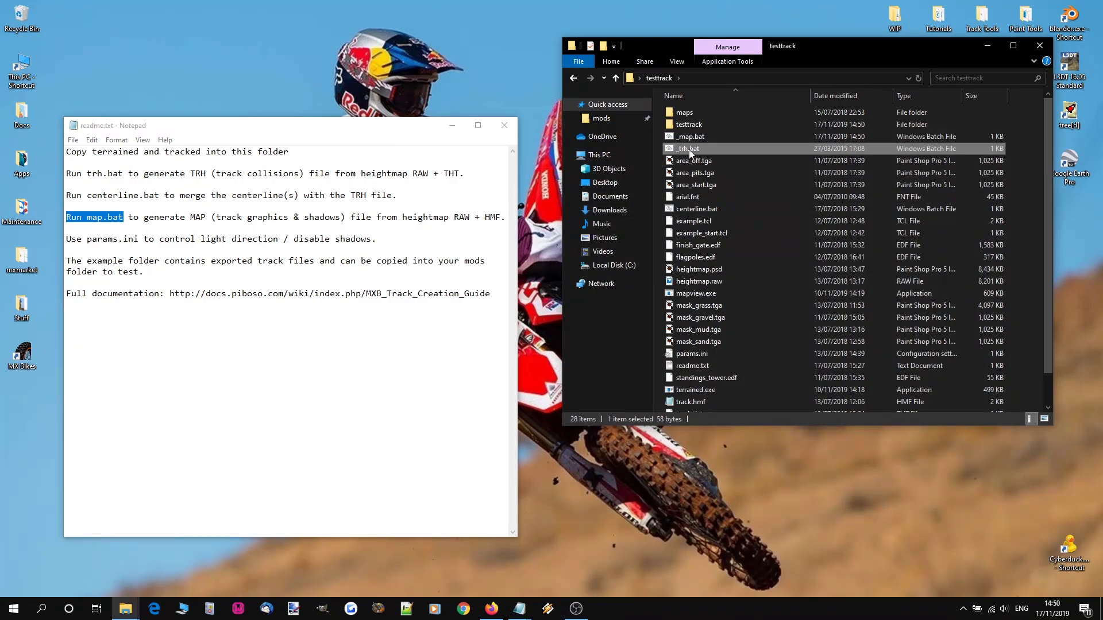
Edit _trh.bat so its example/example path reads testtrack/testtrack, then save and close.
right_click(688, 149)
click(741, 209)
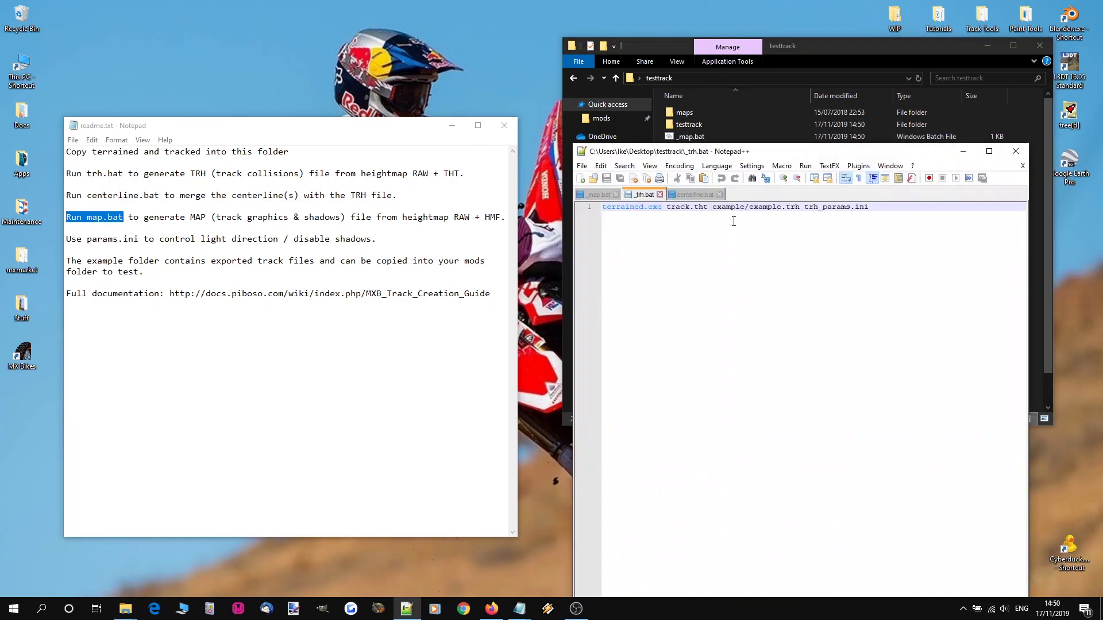
double_click(733, 206)
text(testtrack)
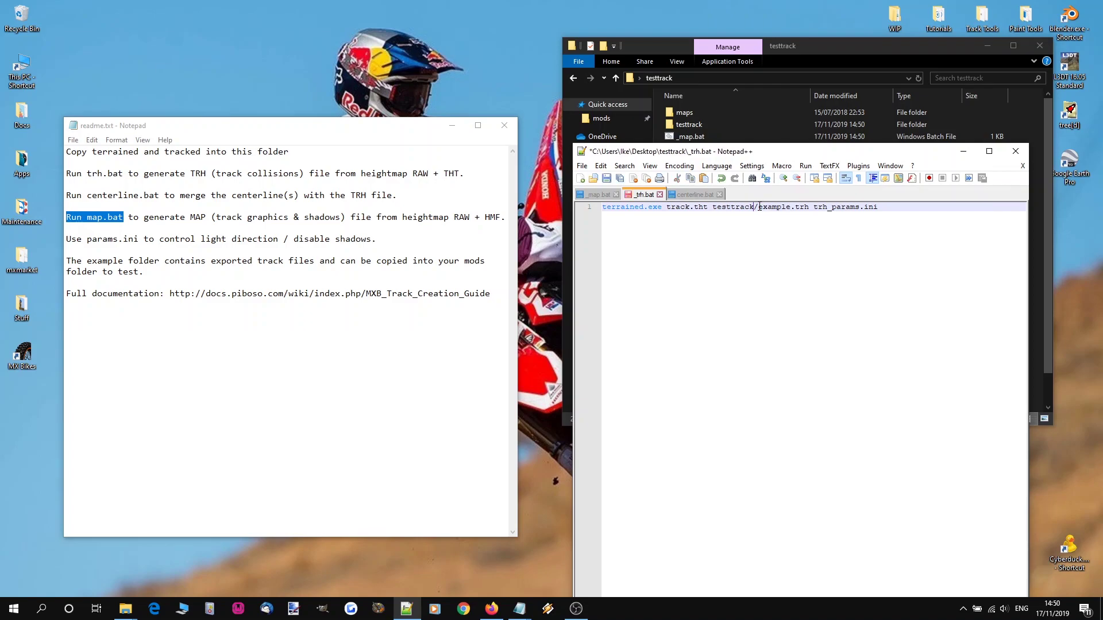
double_click(764, 207)
key(ctrl+v)
key(ctrl+s)
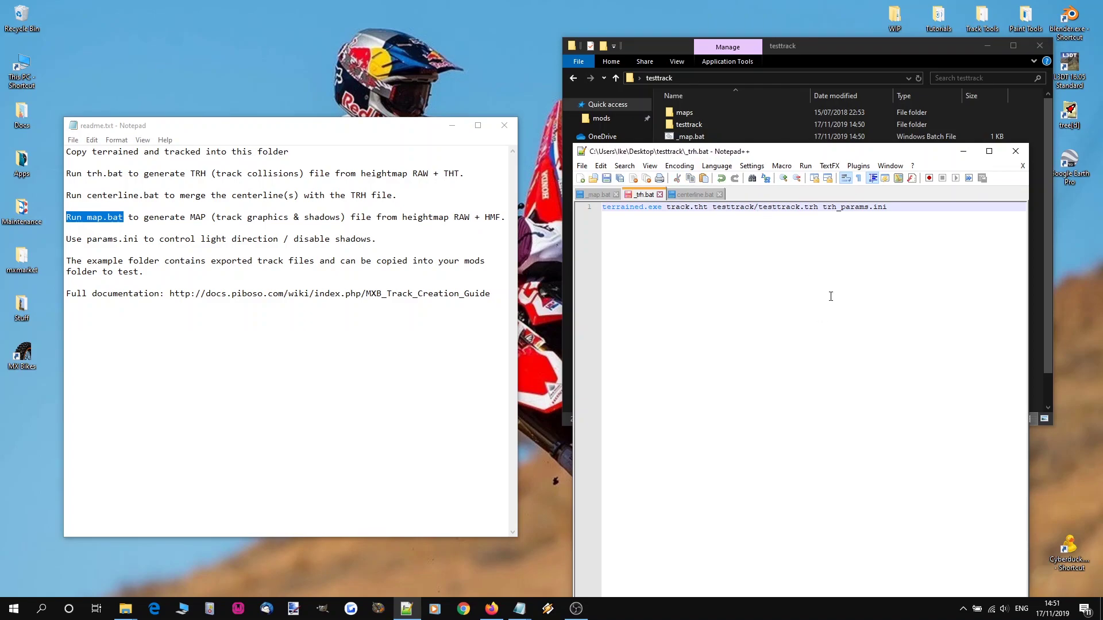
click(1015, 151)
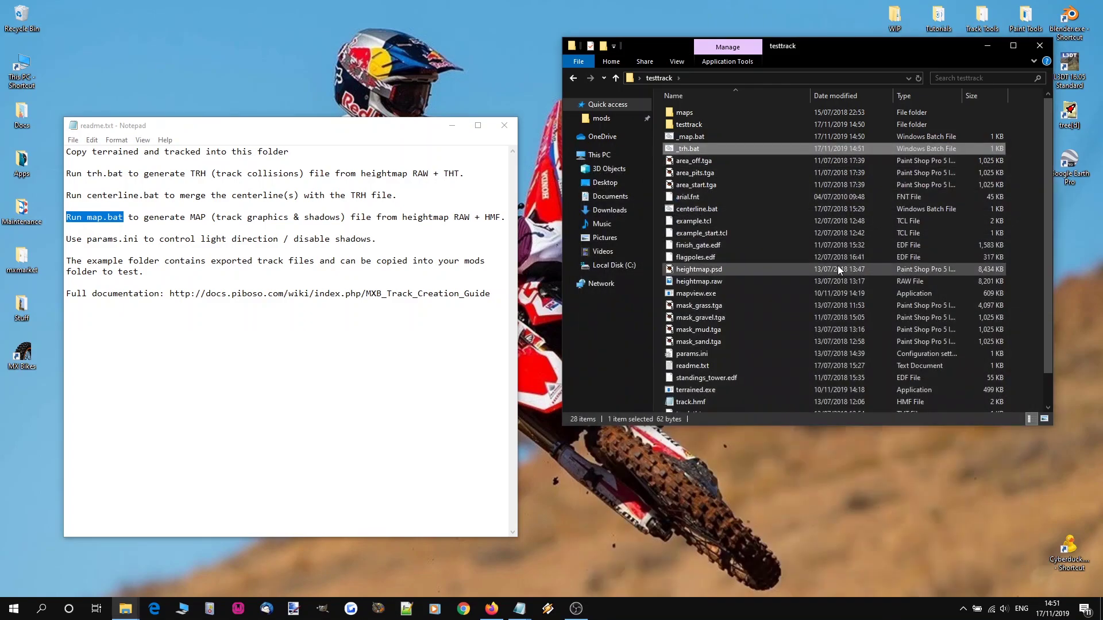
Point centerline.bat's merge target to testtrack/testtrack.trh, then save and close it.
click(693, 210)
right_click(694, 210)
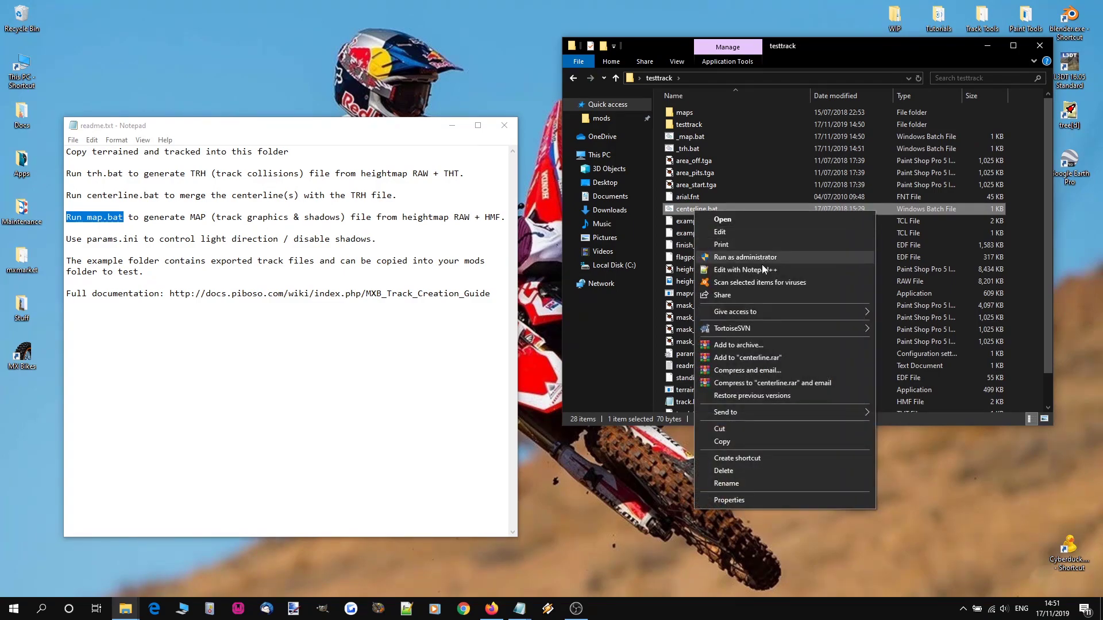
click(762, 269)
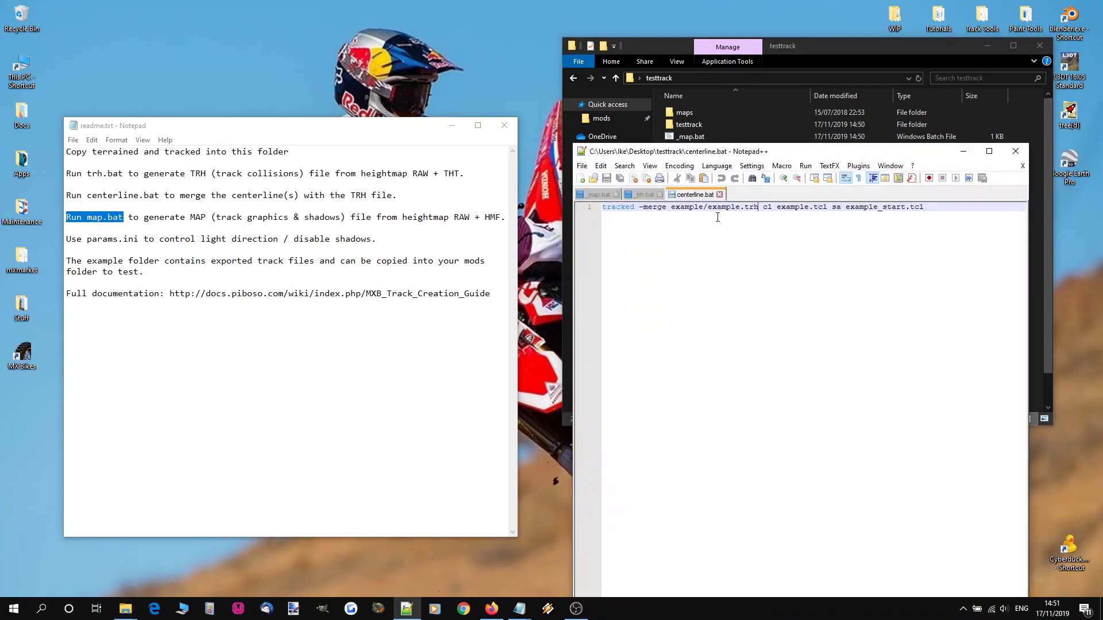
double_click(687, 209)
text(testtrack)
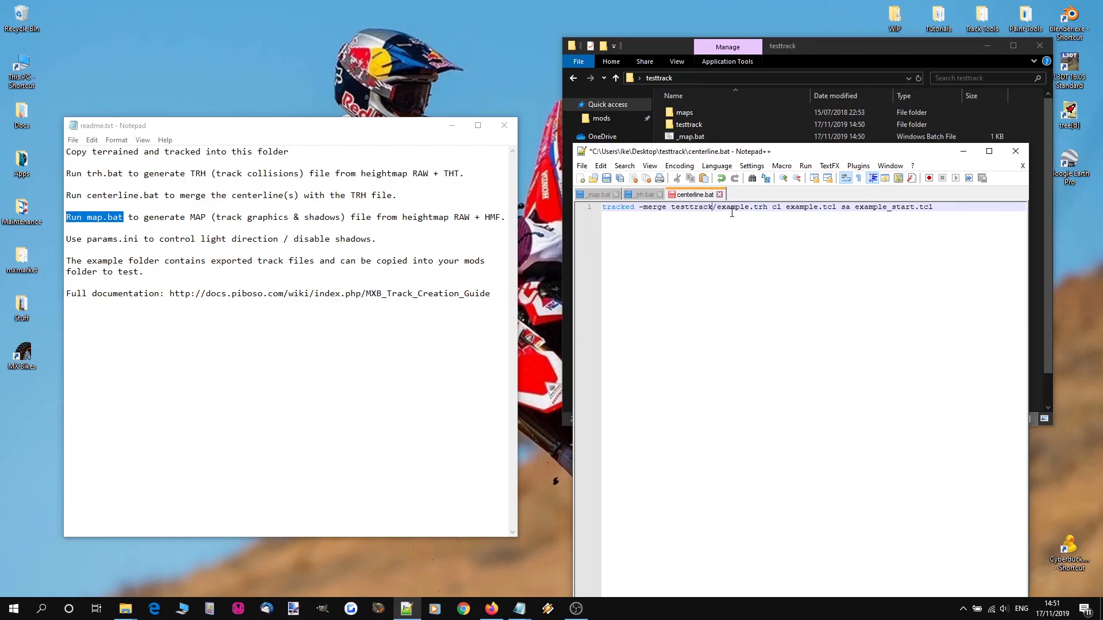
double_click(732, 209)
key(ctrl+v)
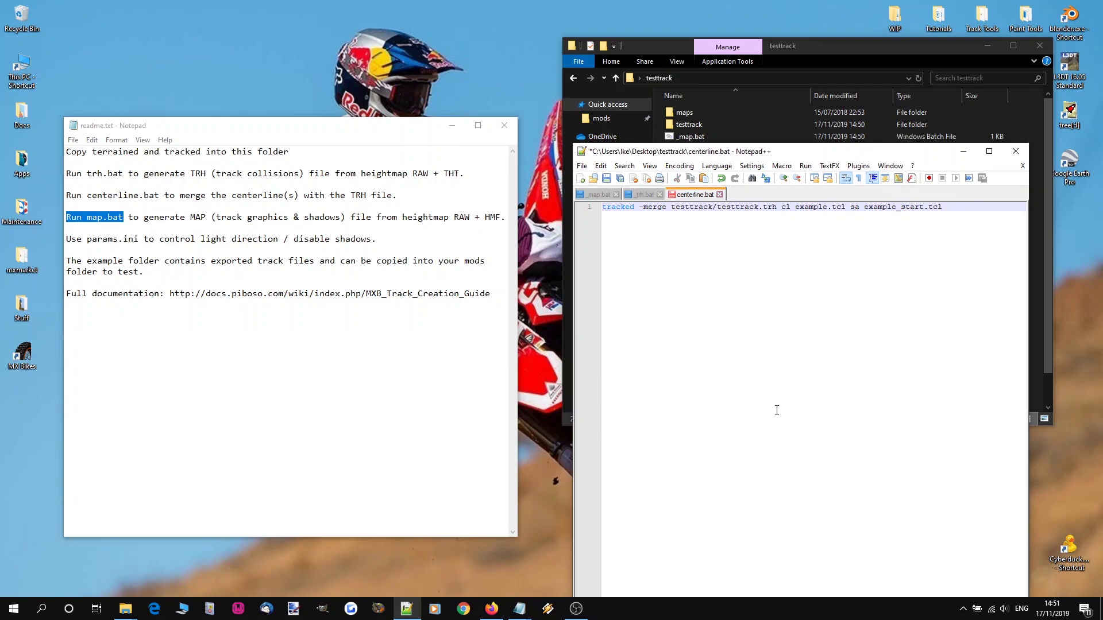
key(ctrl+s)
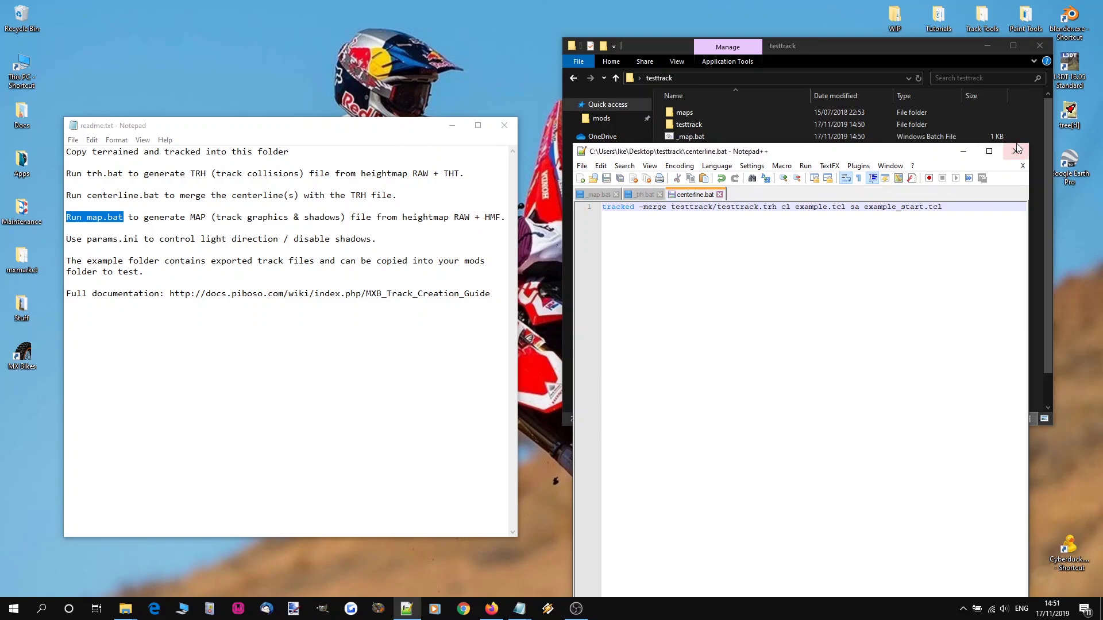
click(1015, 151)
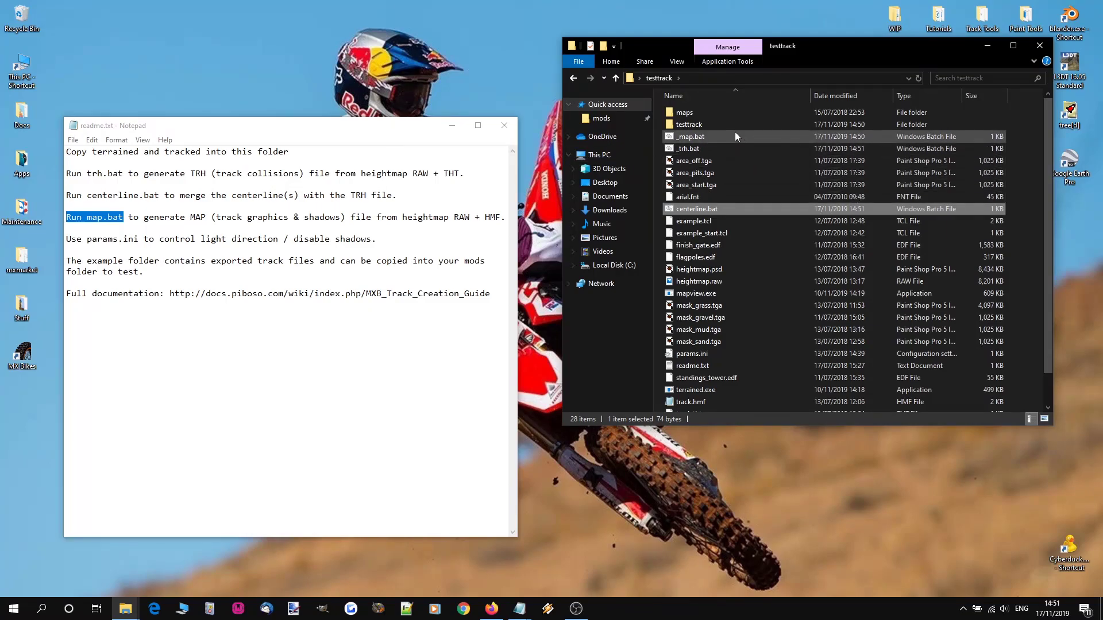
Delete testtrack.map and testtrack.trh from the testtrack output subfolder.
double_click(694, 127)
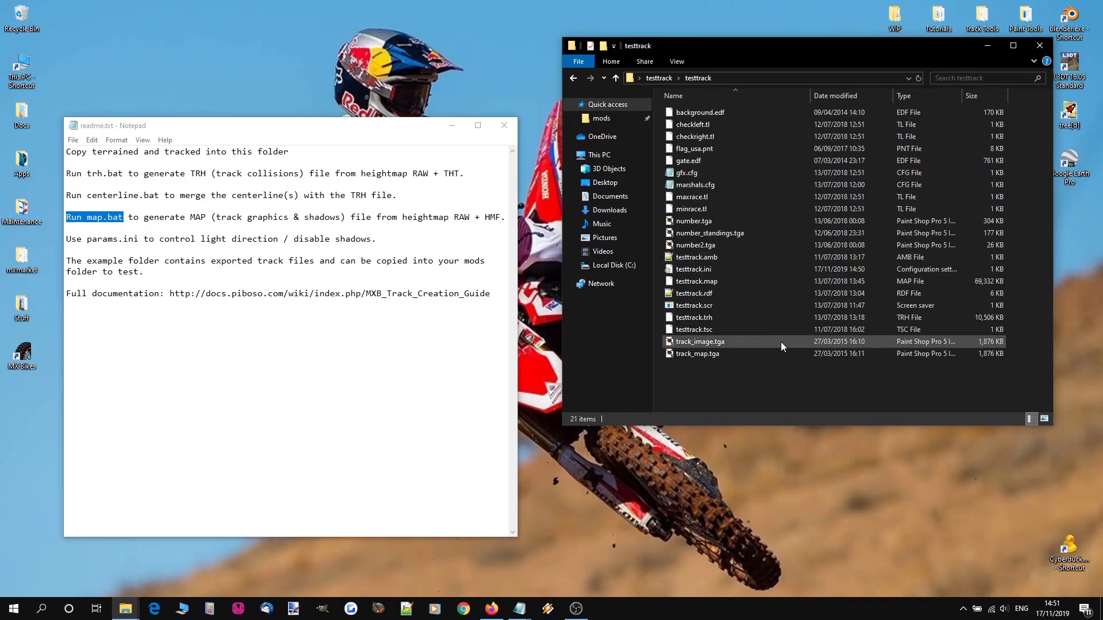
click(725, 282)
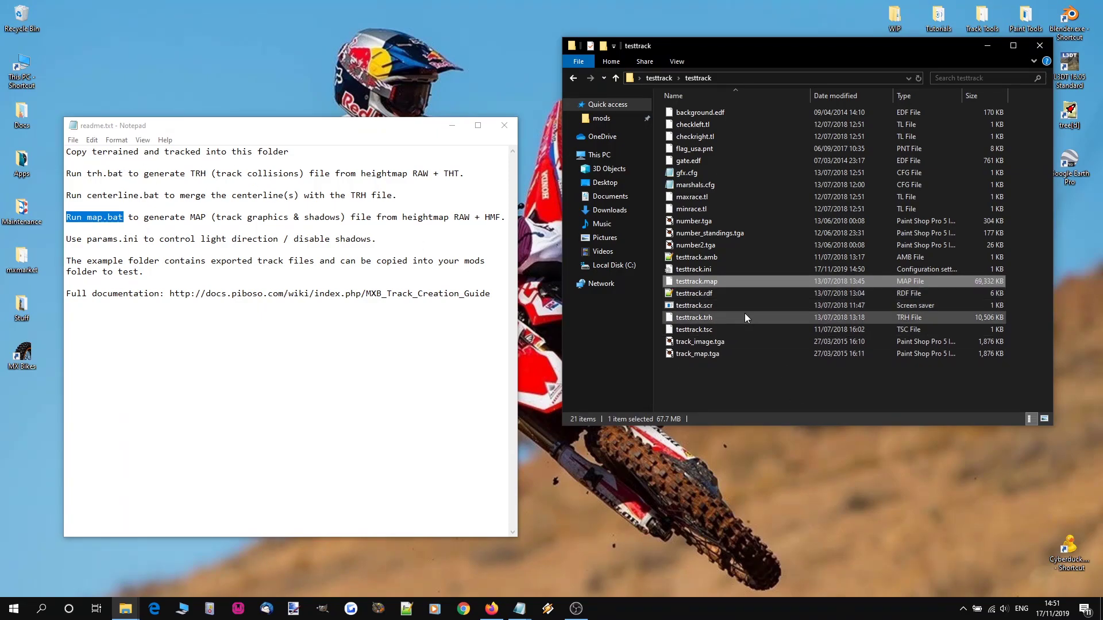
ctrl+click(711, 317)
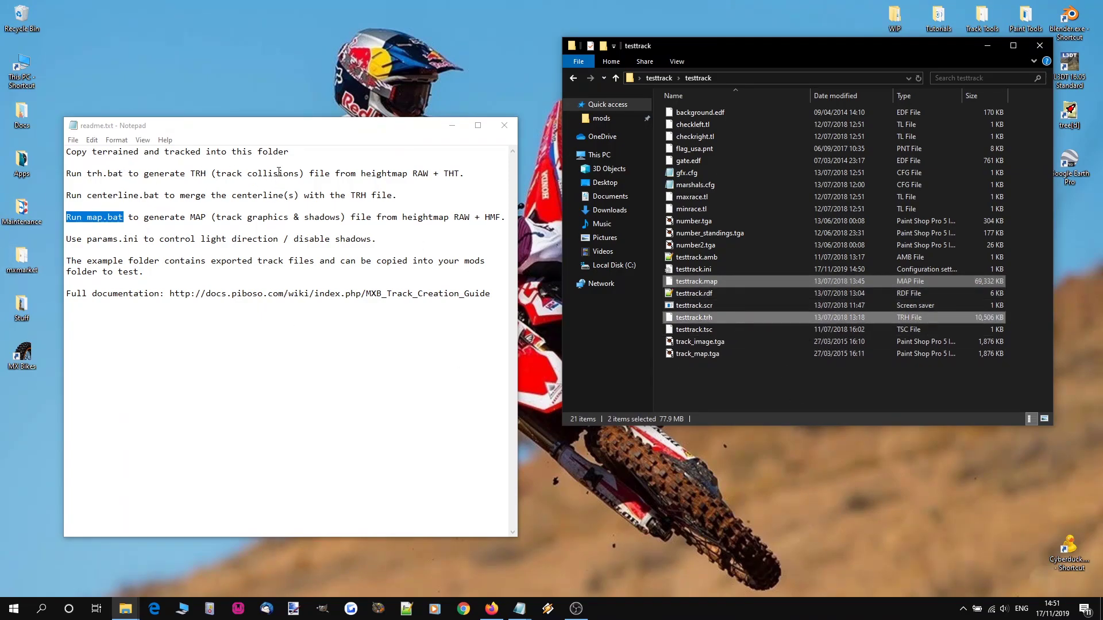
right_click(692, 320)
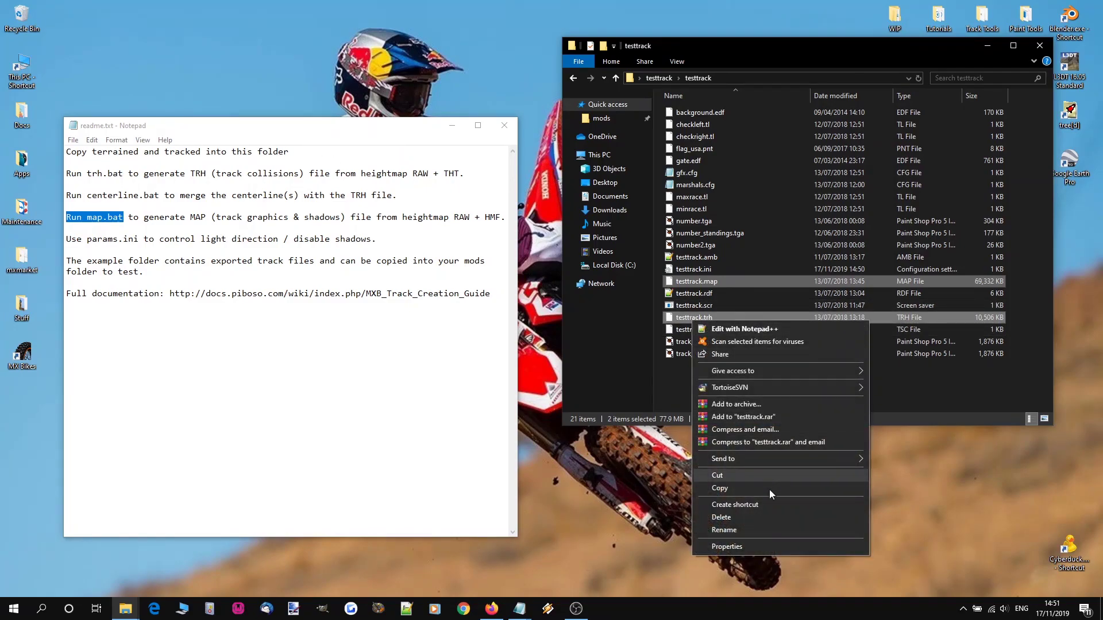
click(766, 518)
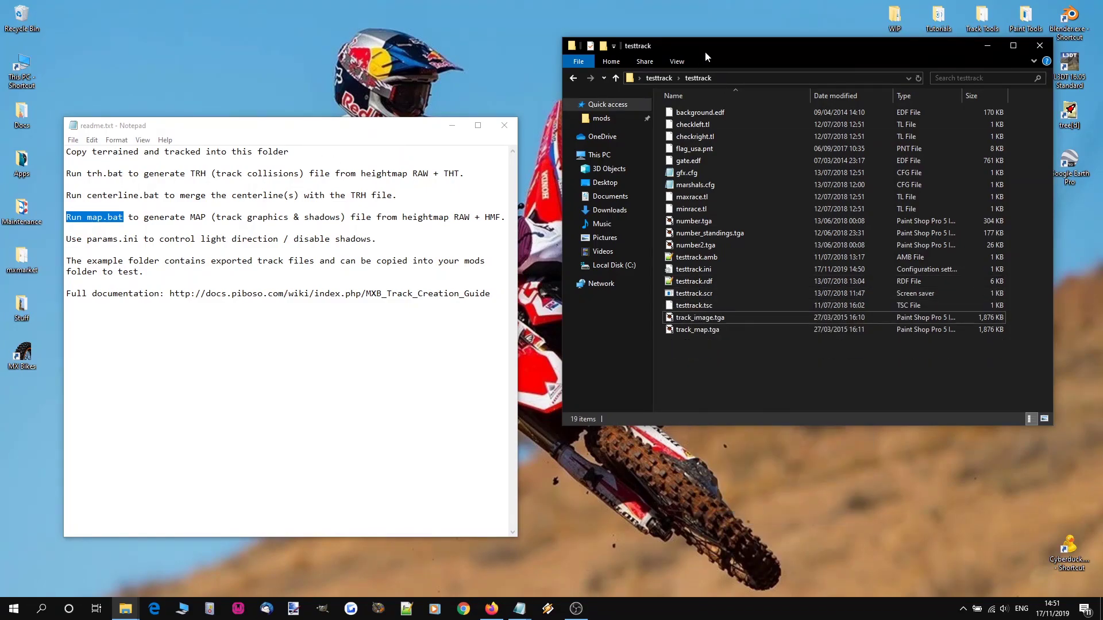
Run _trh.bat from the parent folder and check the new testtrack.trh (10,506 KB) in the testtrack subfolder.
click(659, 78)
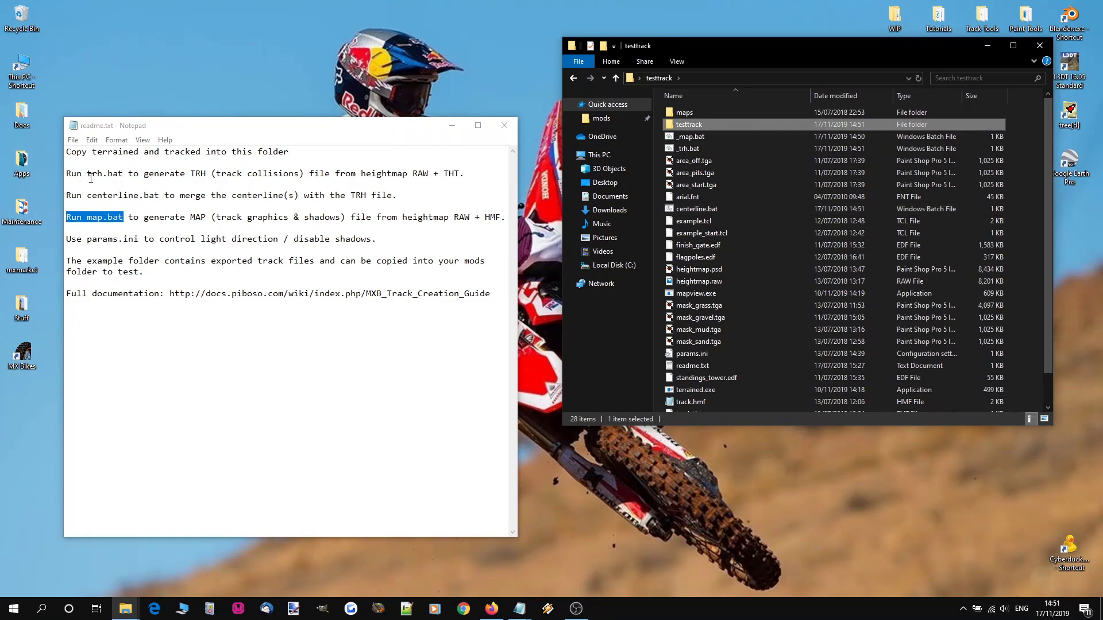
drag(66, 173, 123, 173)
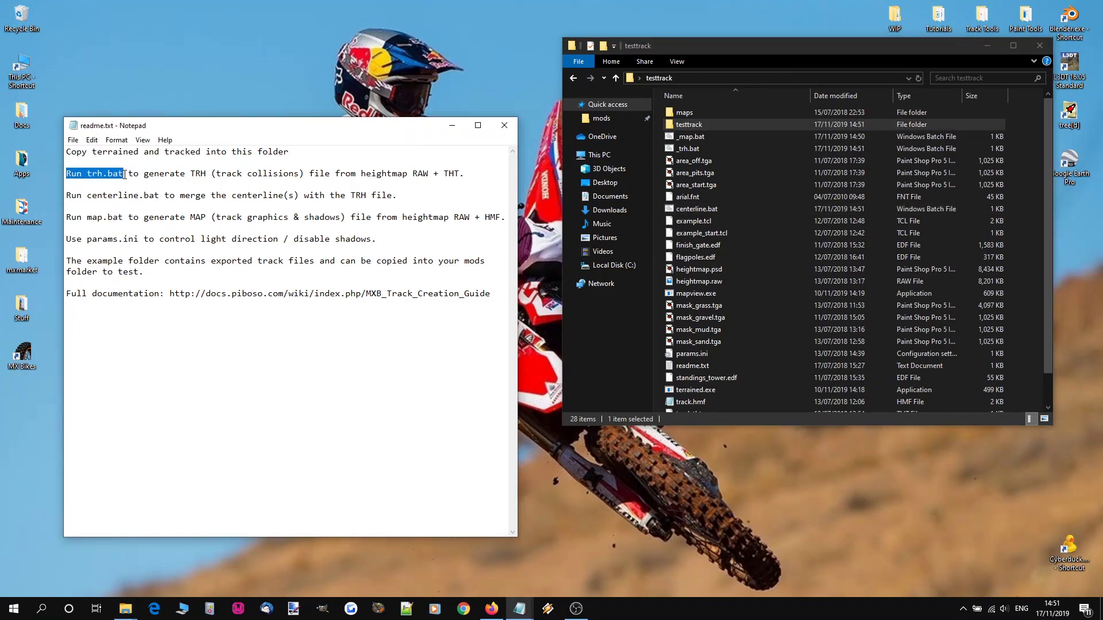
double_click(709, 148)
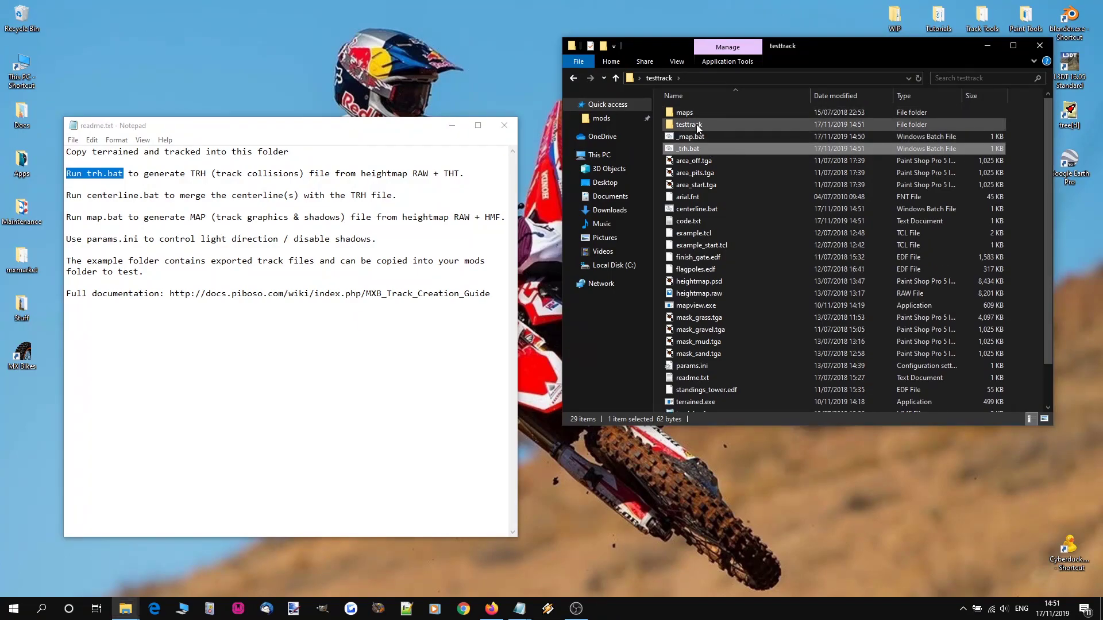
double_click(696, 124)
click(728, 306)
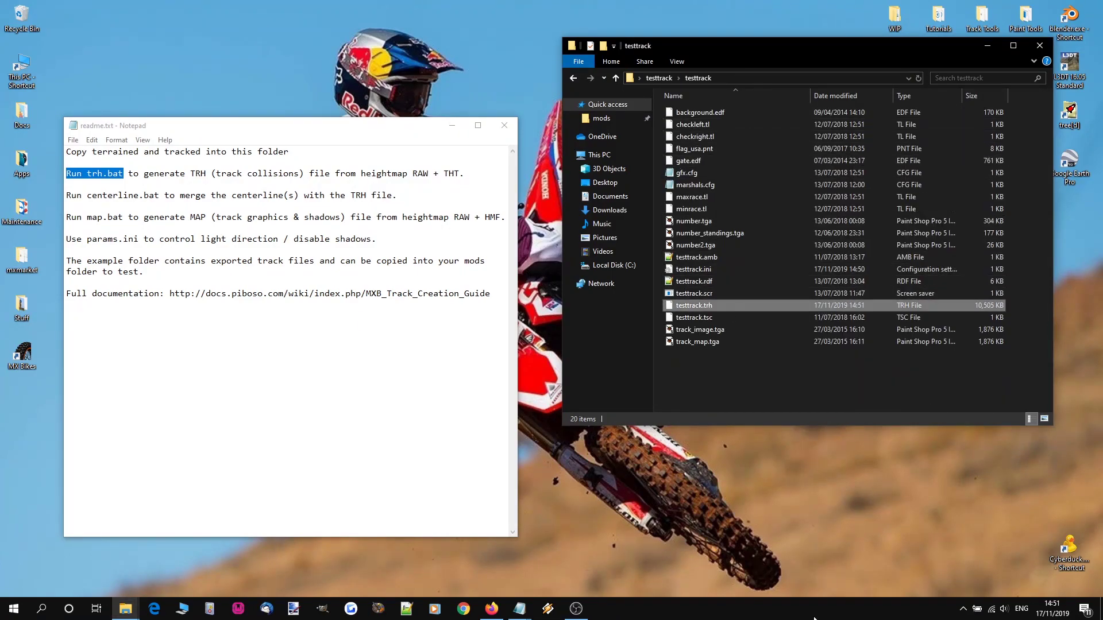
Run centerline.bat and _map.bat, then confirm the regenerated testtrack.map (69,332 KB) in the testtrack subfolder.
click(663, 77)
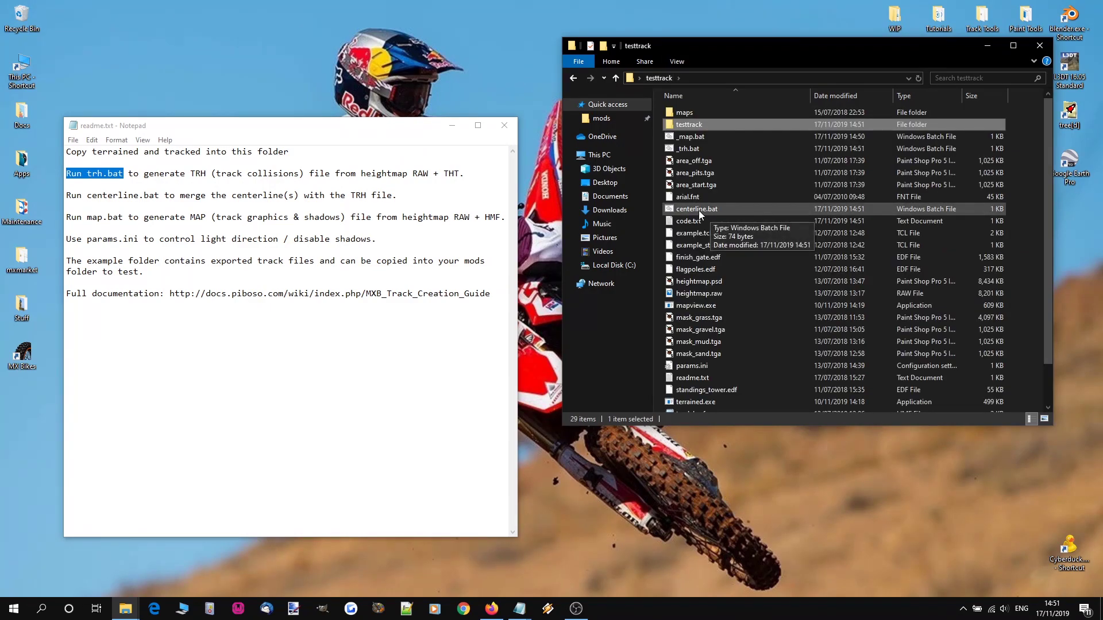
drag(67, 197, 159, 197)
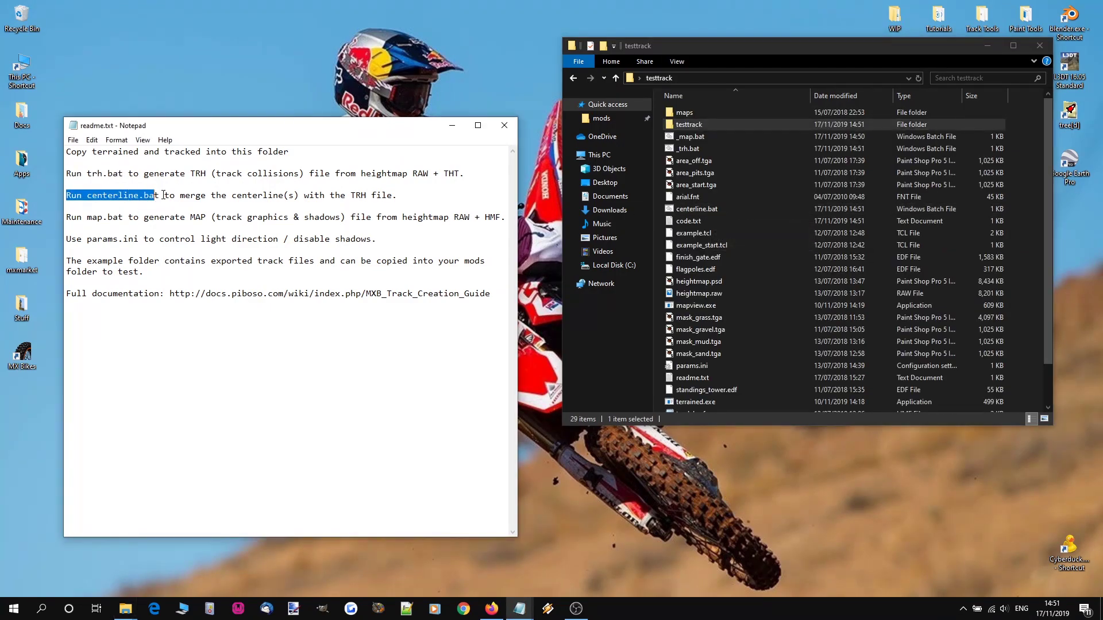
click(694, 212)
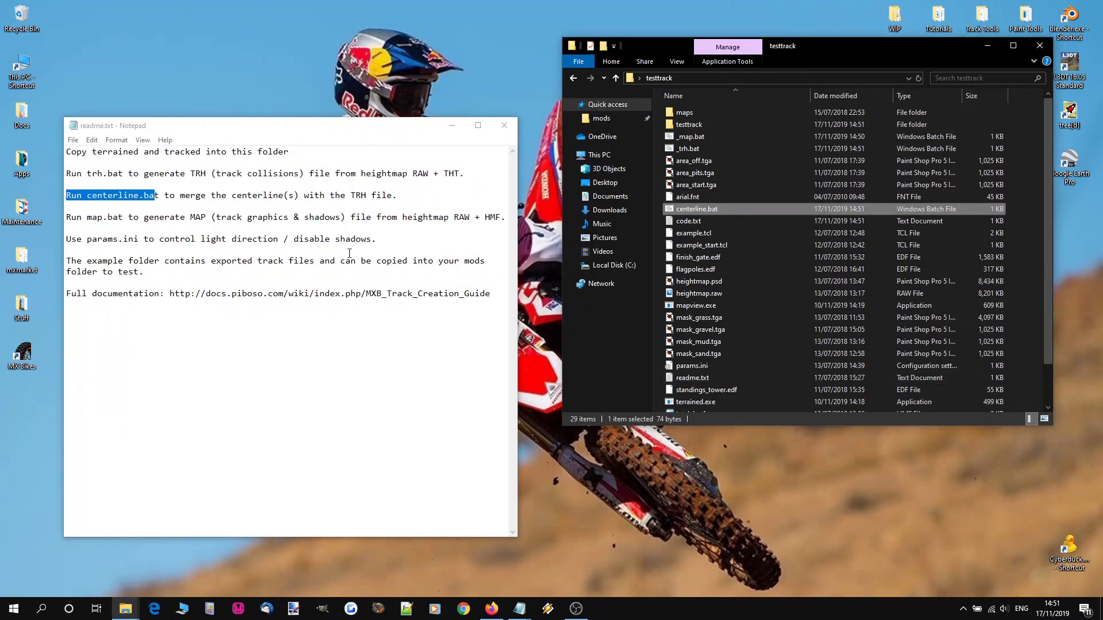
click(67, 219)
drag(68, 218, 123, 219)
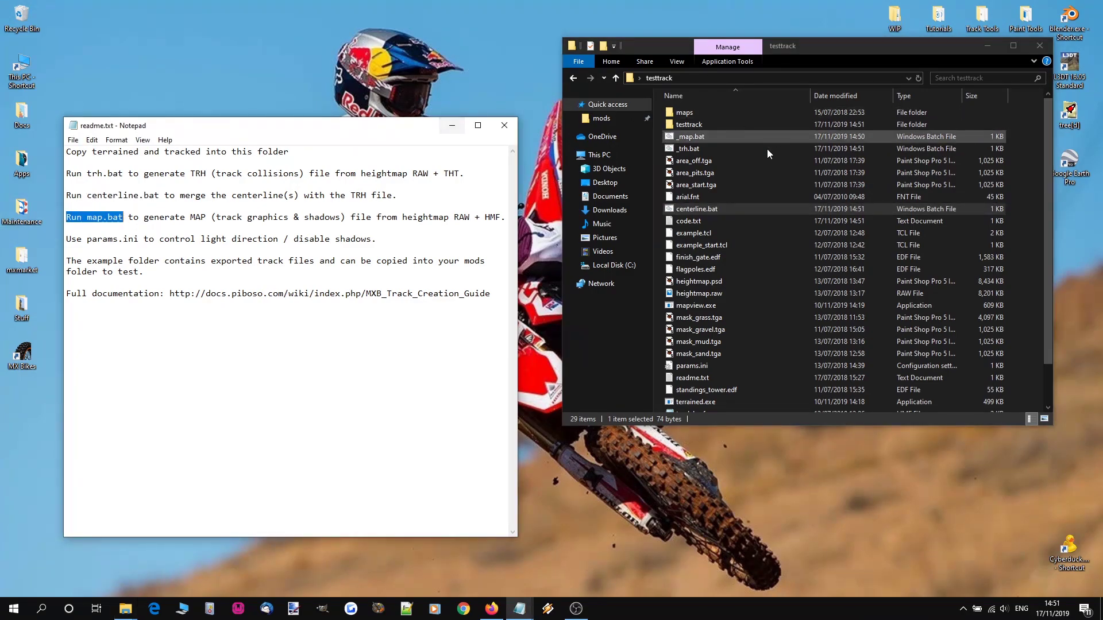
double_click(688, 142)
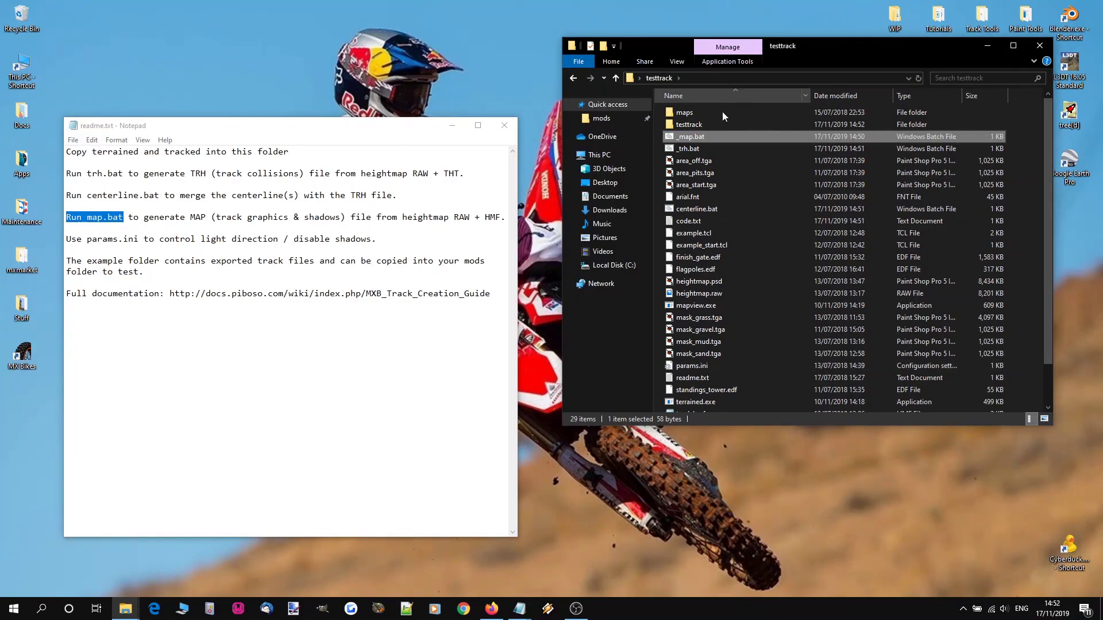
double_click(700, 124)
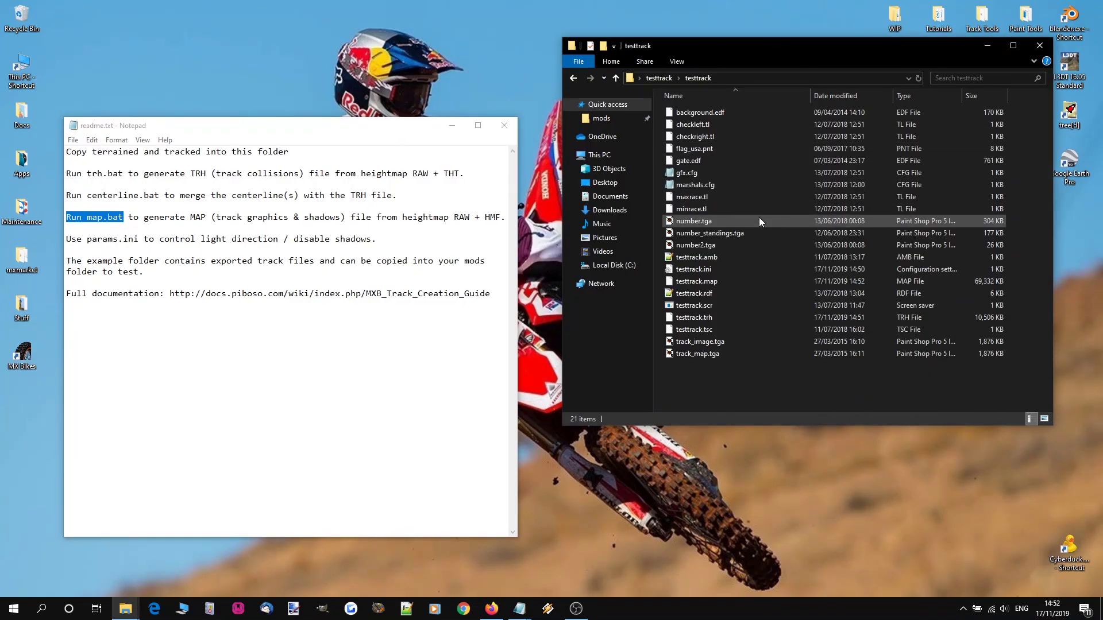
click(740, 280)
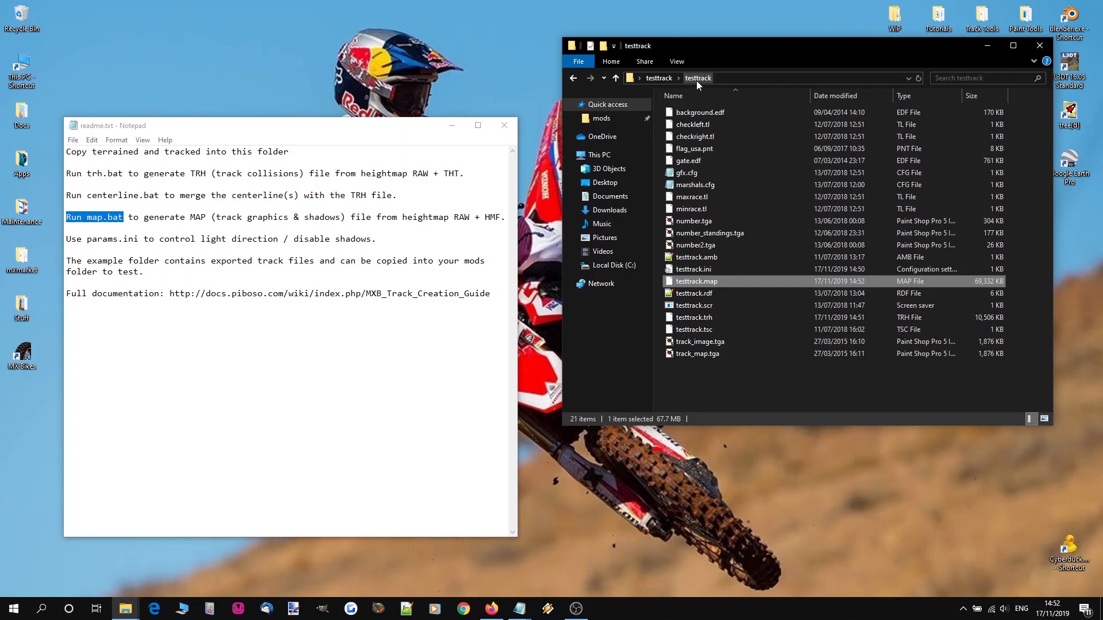
Copy the compiled testtrack folder from its parent folder.
click(659, 78)
right_click(687, 124)
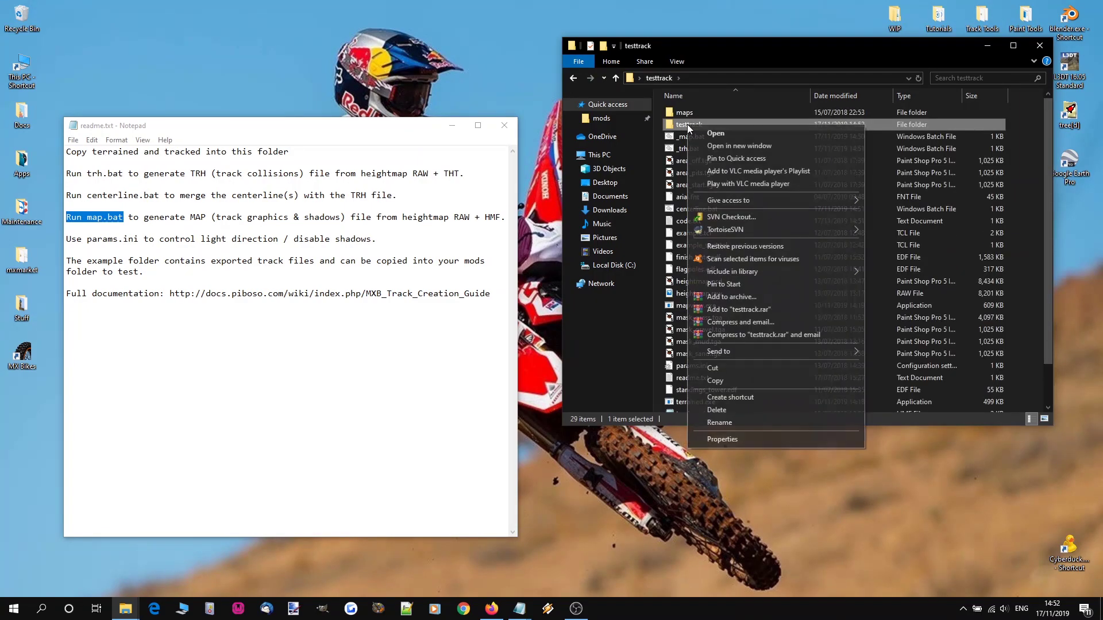
click(730, 379)
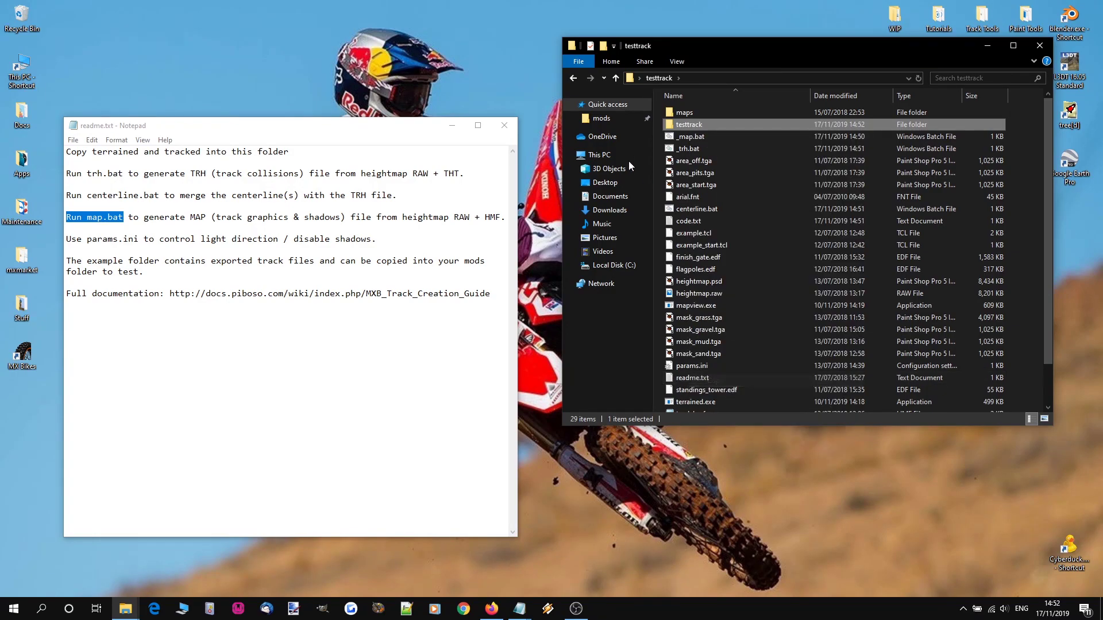
Paste testtrack into the MX Bikes mods\tracks folder and launch MX Bikes from the desktop.
click(601, 118)
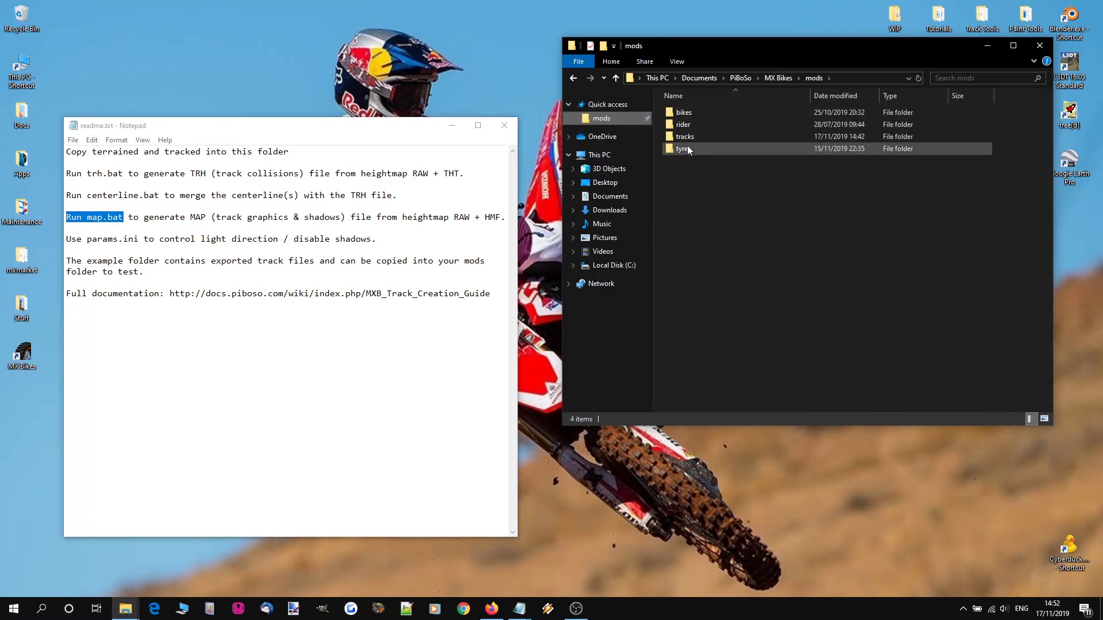
double_click(687, 138)
right_click(1017, 267)
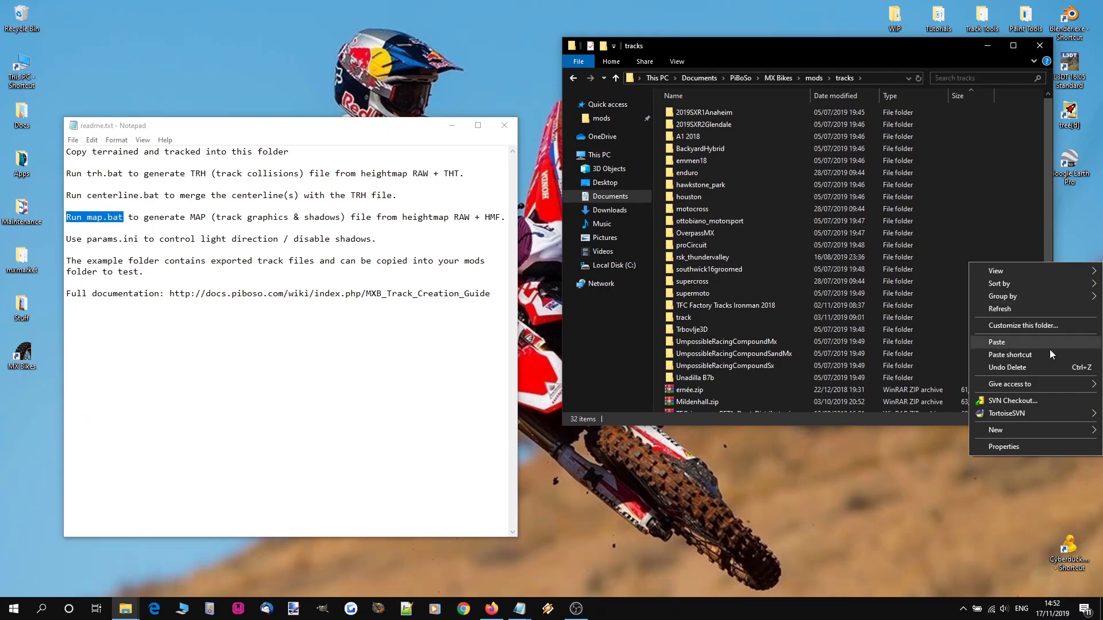
click(1045, 343)
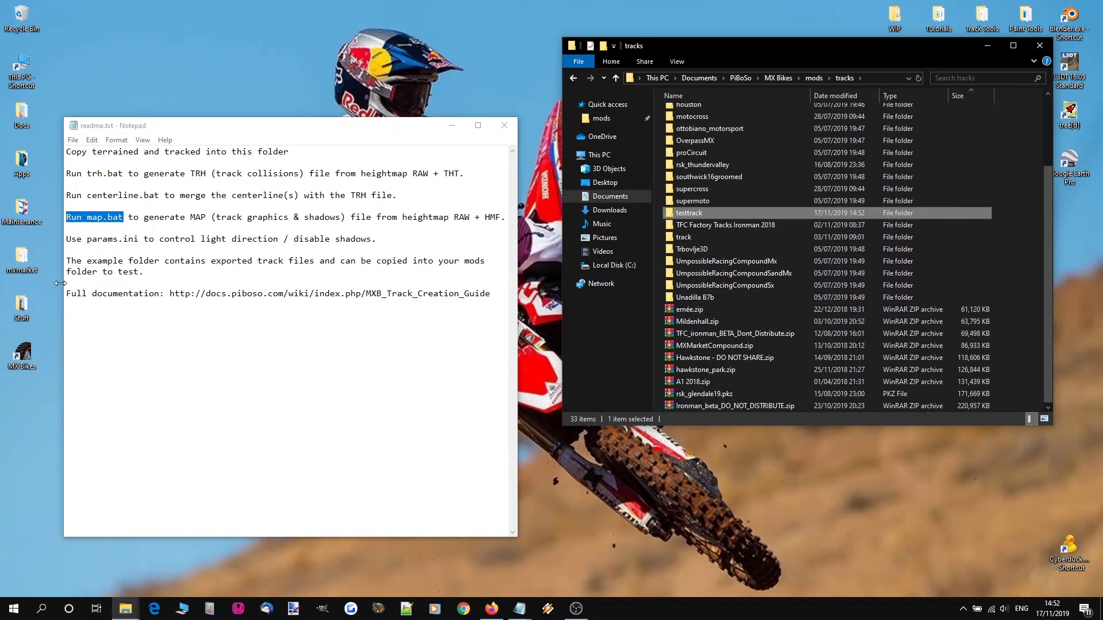
double_click(26, 354)
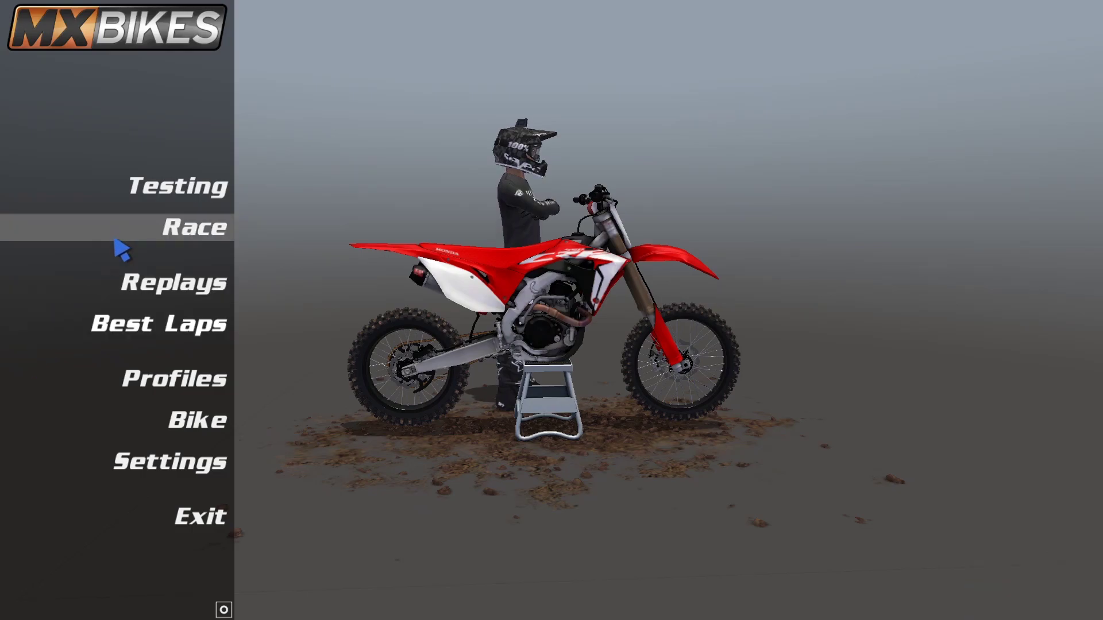
Start a Testing session on Test Track, then leave it with YES and choose Exit on the main menu.
click(155, 193)
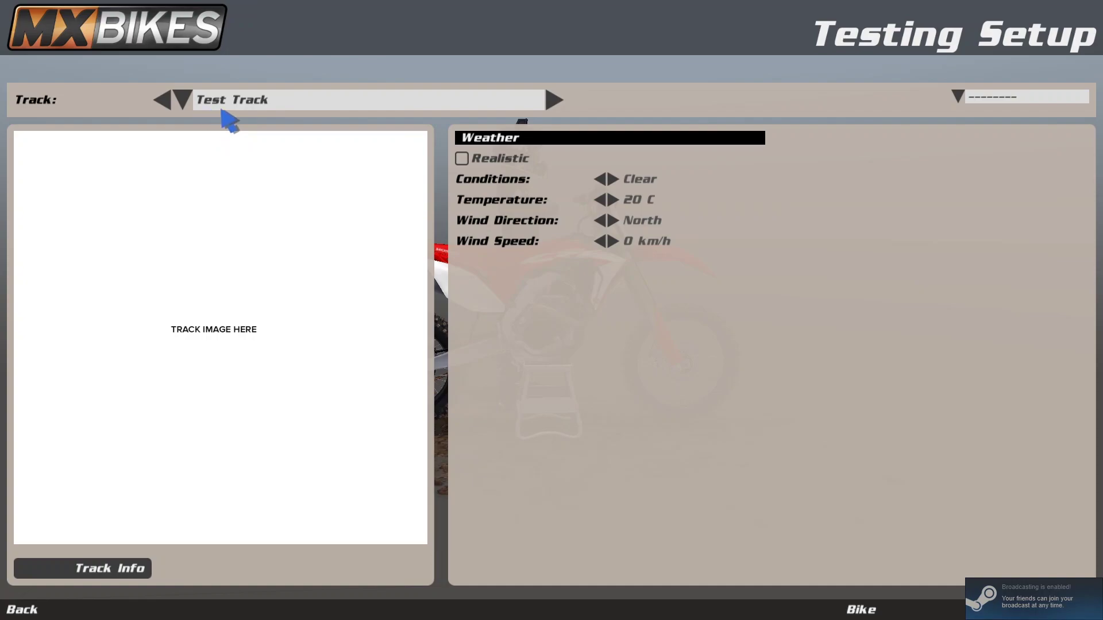
click(861, 609)
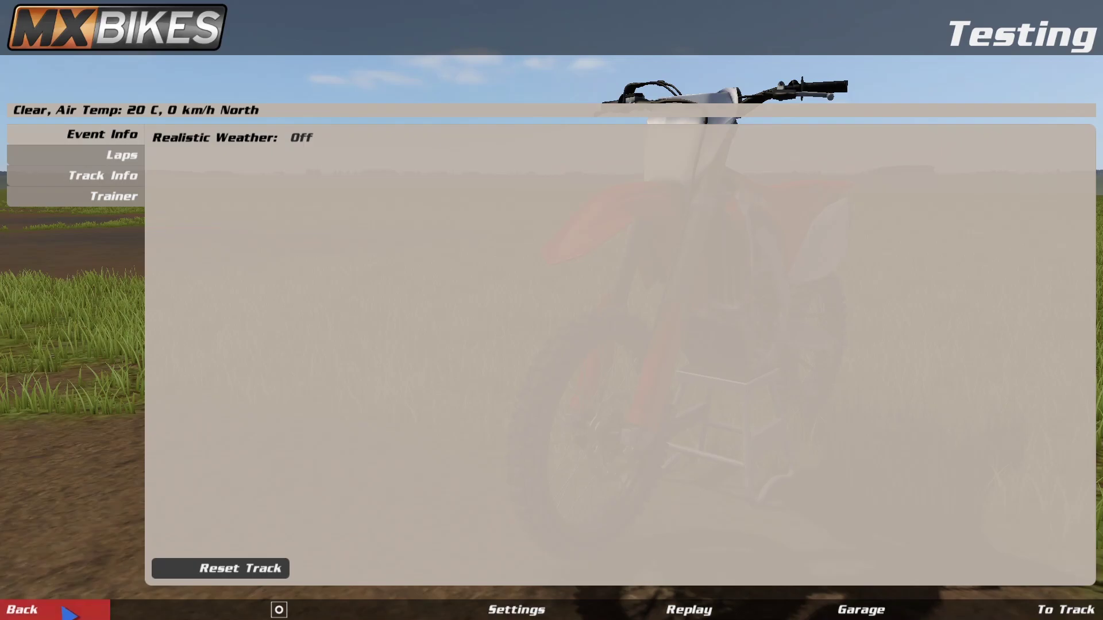
click(69, 612)
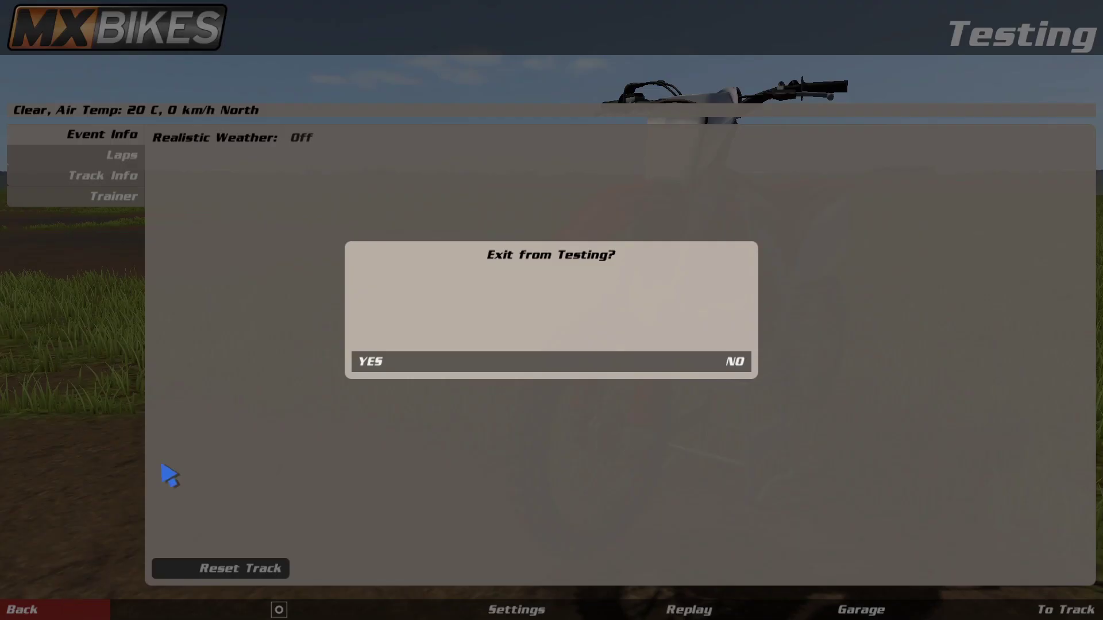
click(410, 363)
click(216, 513)
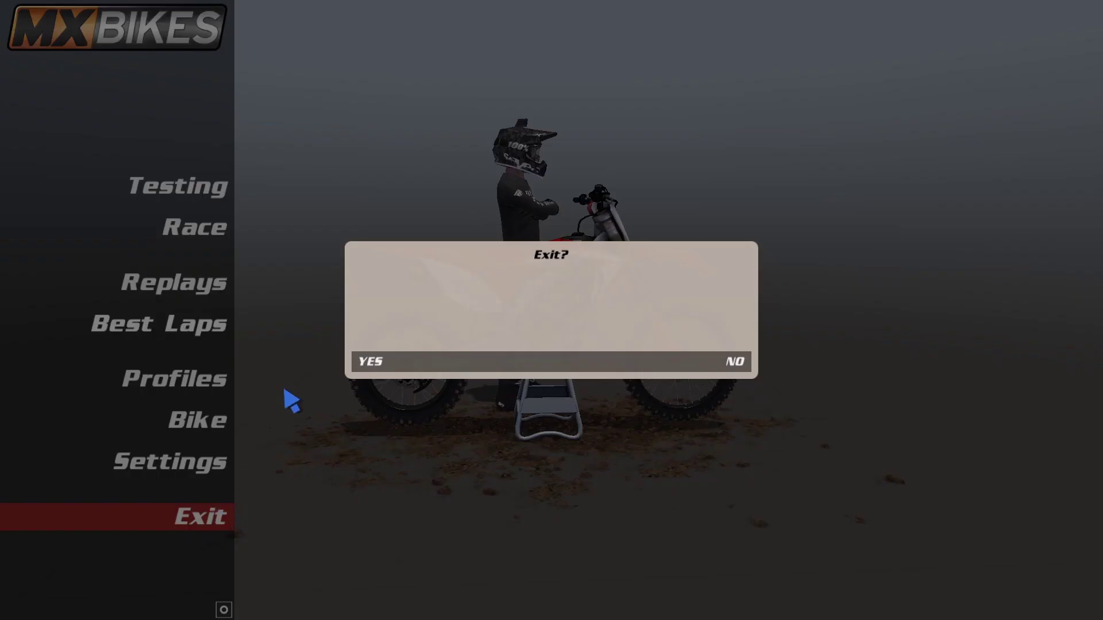
Confirm YES on the Exit dialog to close MX Bikes and return to the Explorer testtrack folder.
click(391, 365)
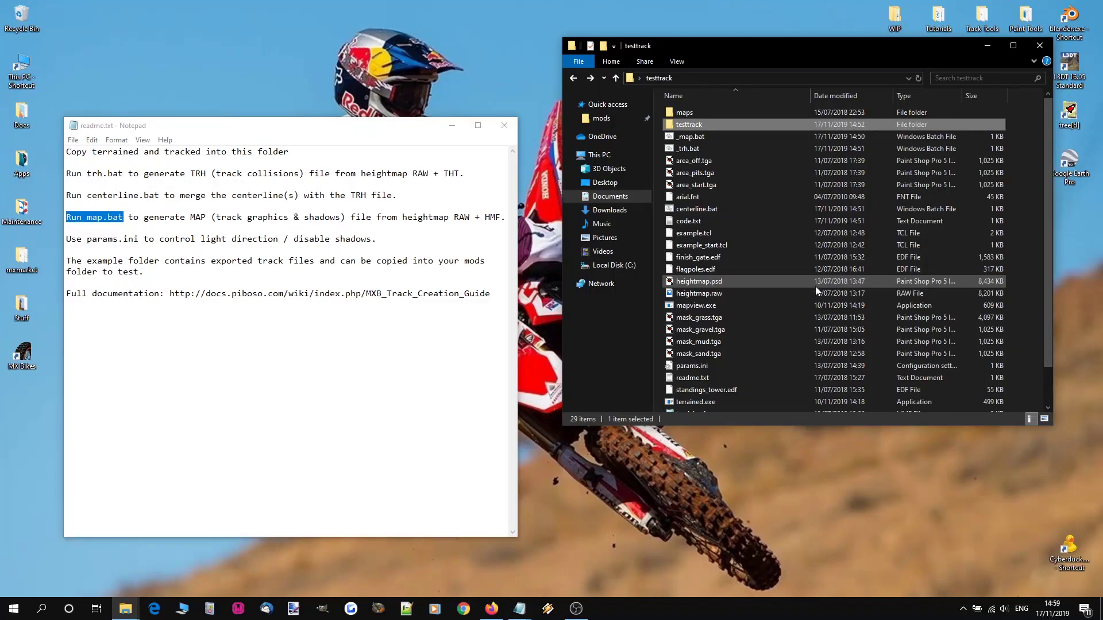